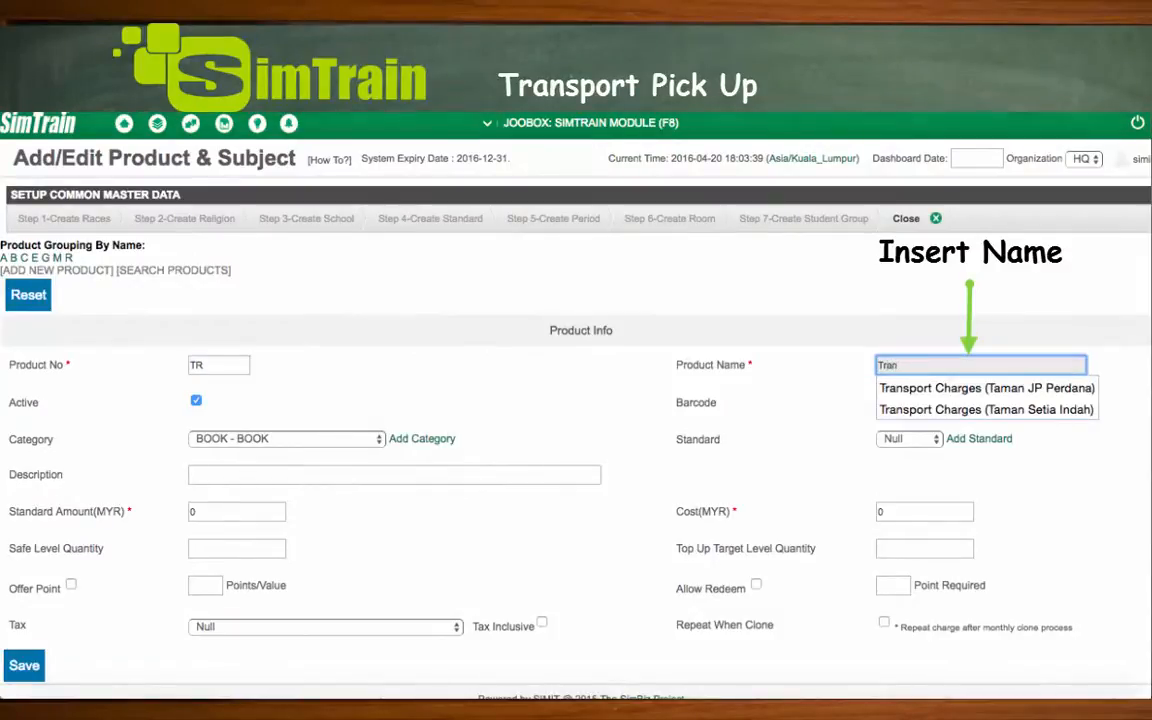
Step: Name the product Transport Charges and assign it to the TR - Transportation Fees category
type("ansport ")
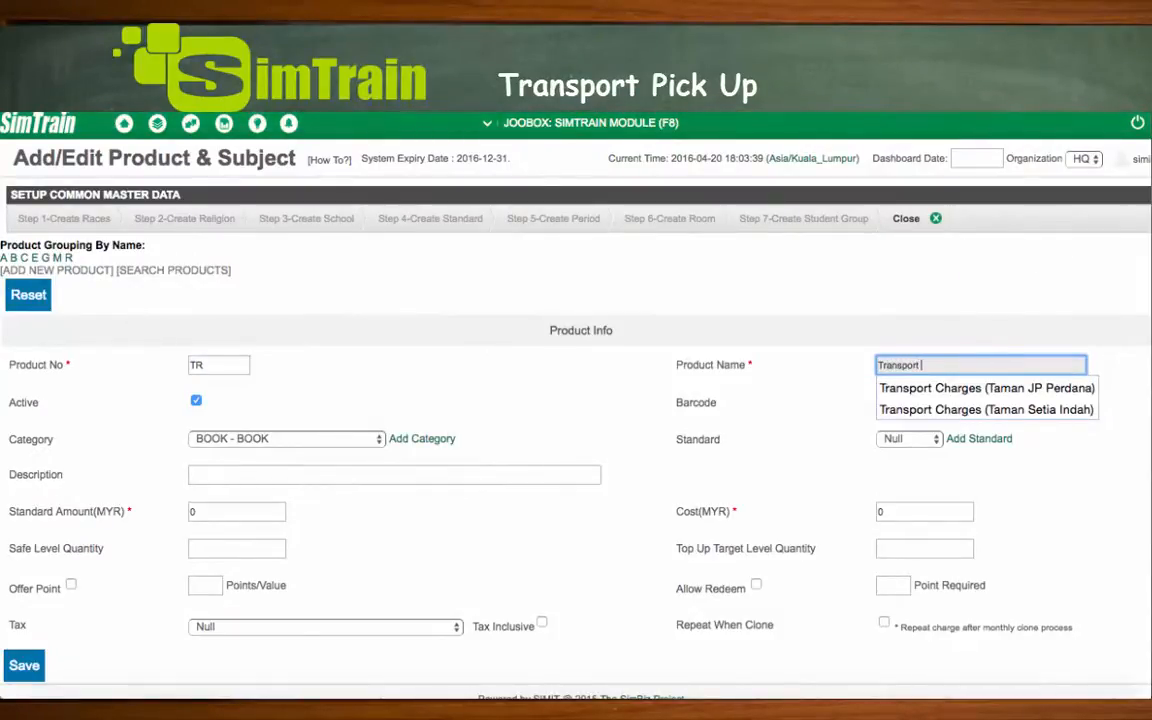
type("Charge")
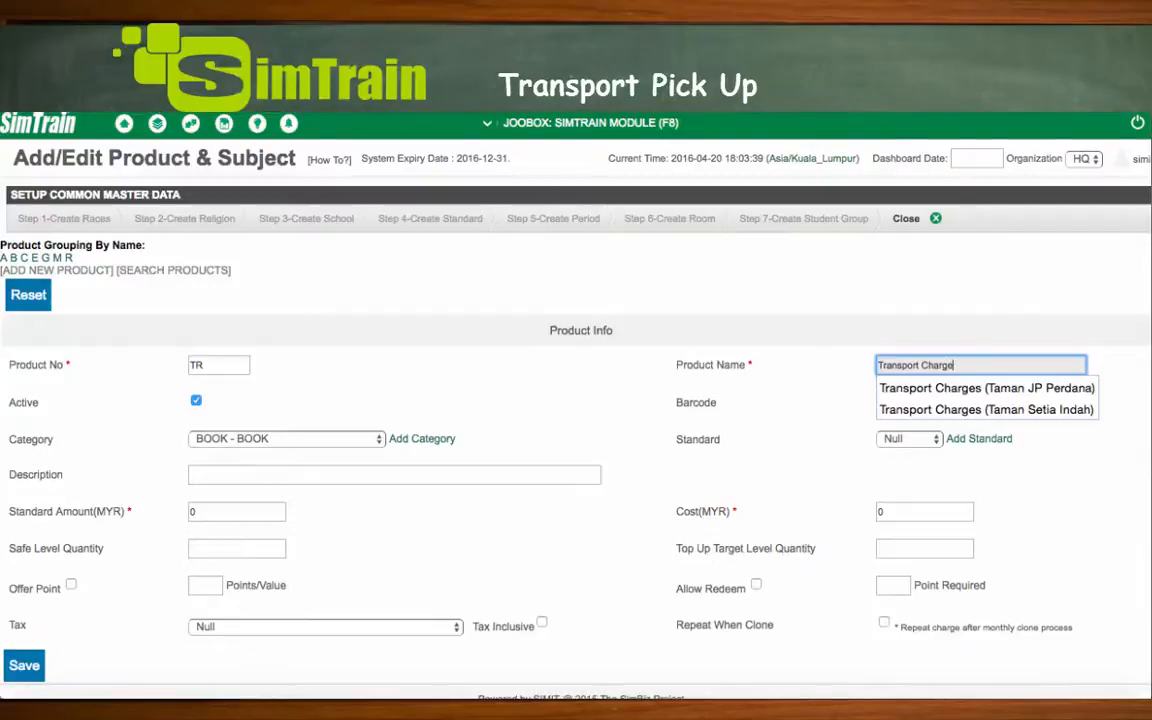
type("s")
left_click(286, 438)
left_click(260, 501)
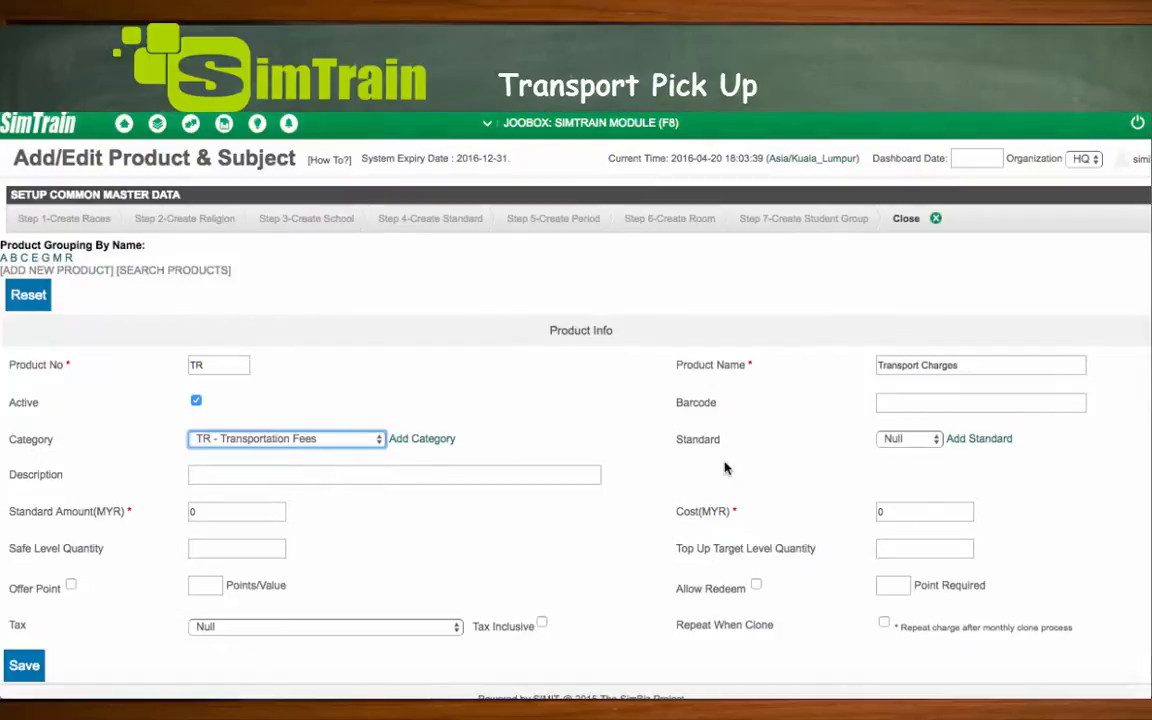
Step: Set the product's standard amount to 50 MYR, enable Repeat When Clone and save the product
left_click(206, 512)
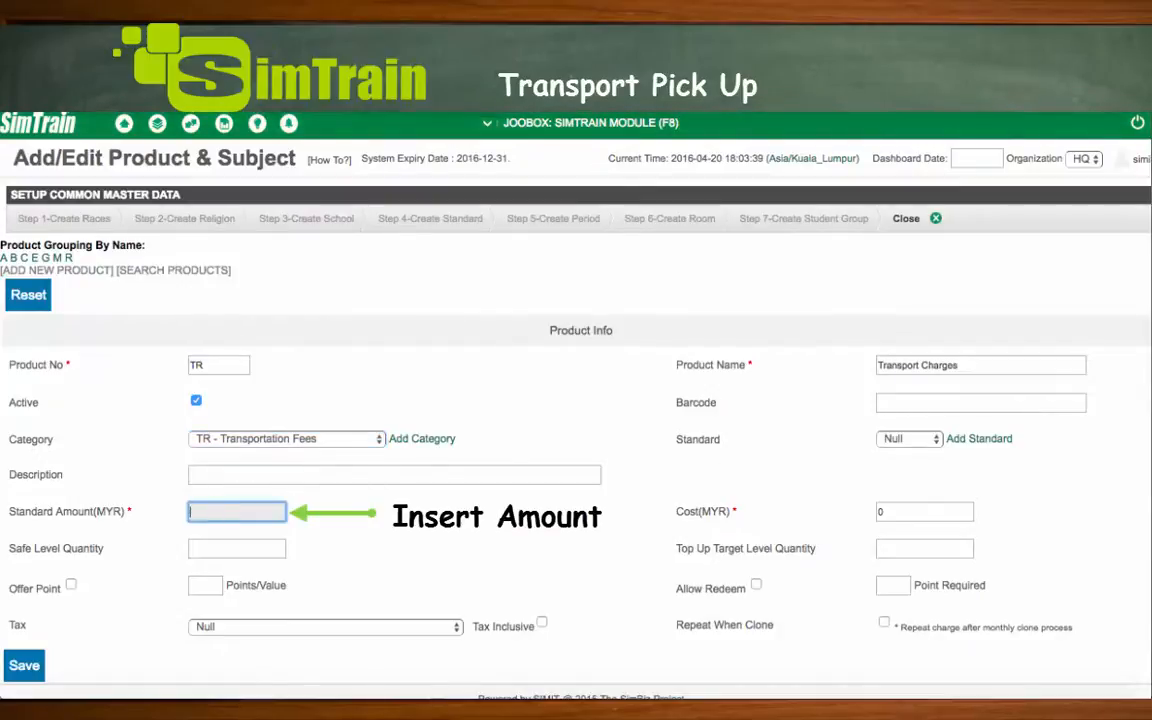
type("50")
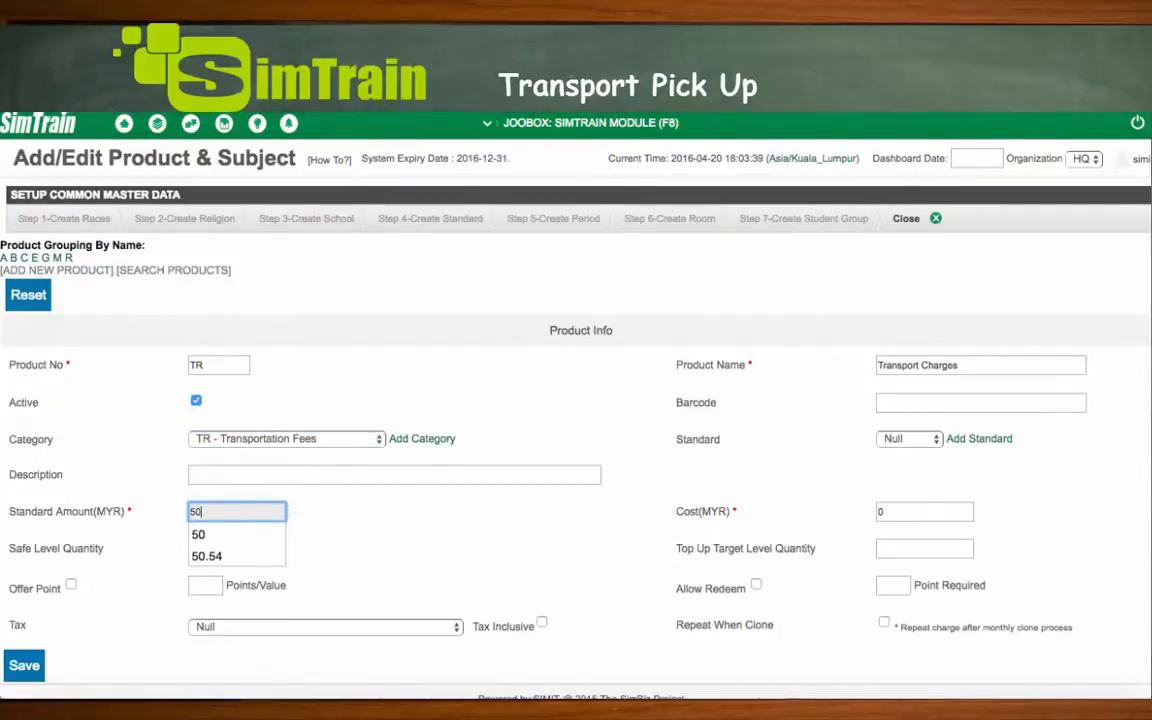
left_click(884, 623)
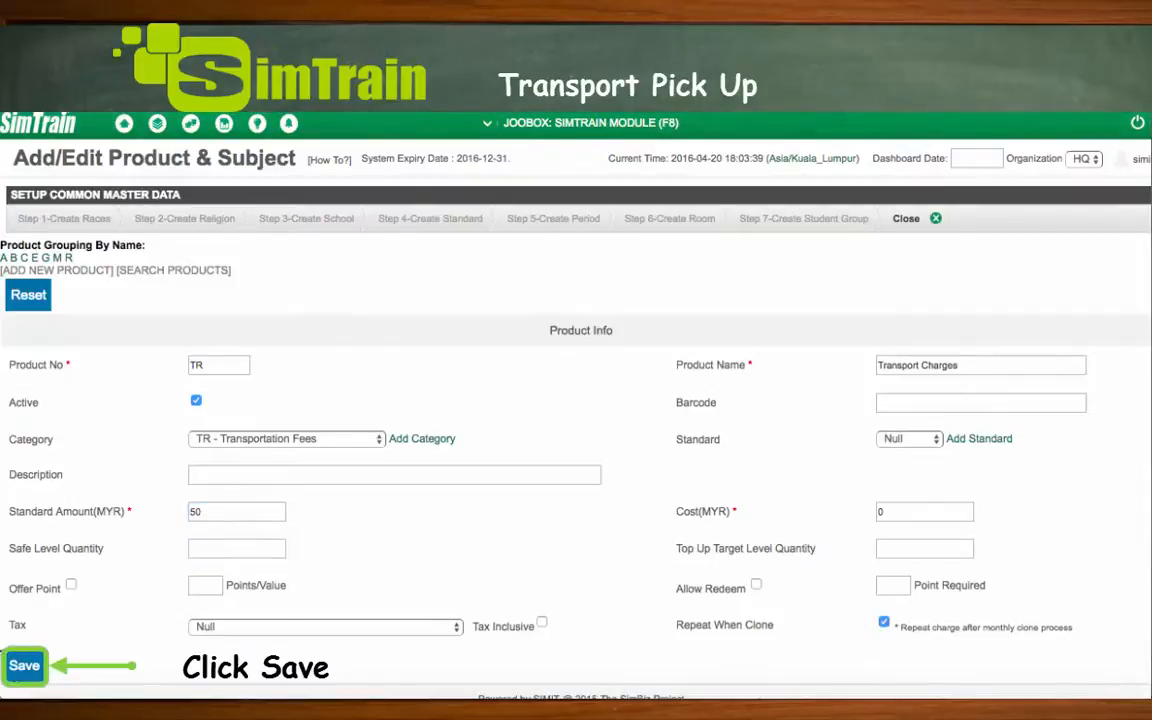
left_click(24, 665)
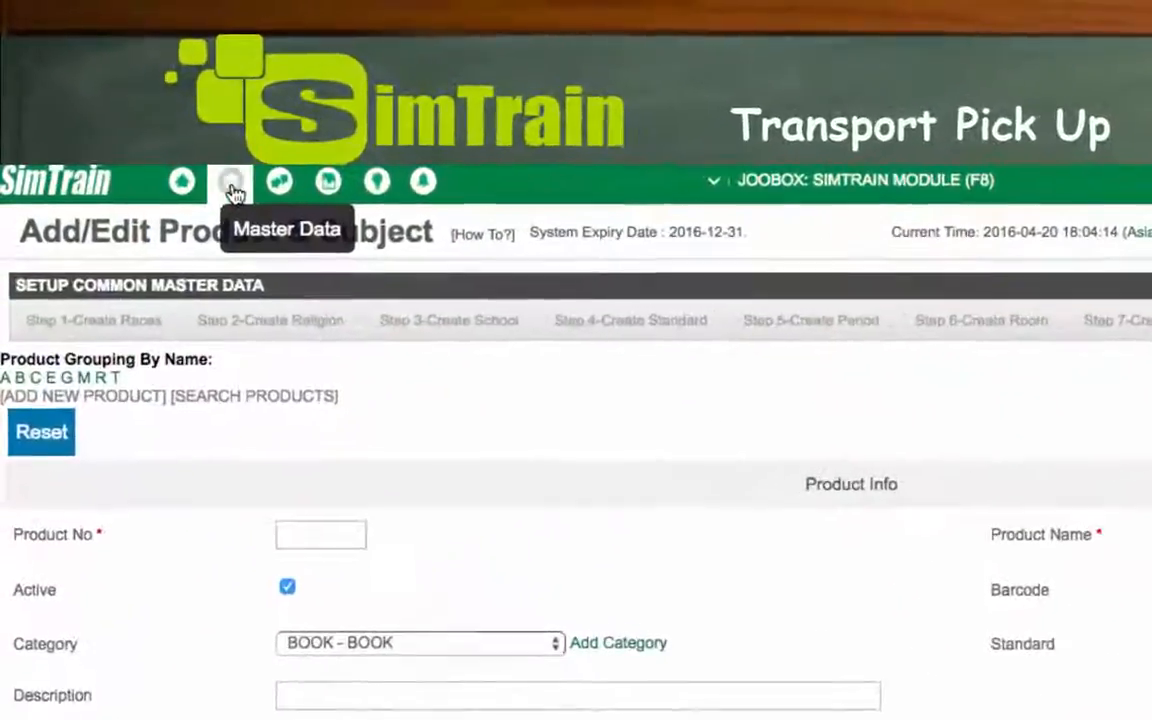
Step: Create an area named Woodland Residence in the secondary master data and save the record
left_click(185, 147)
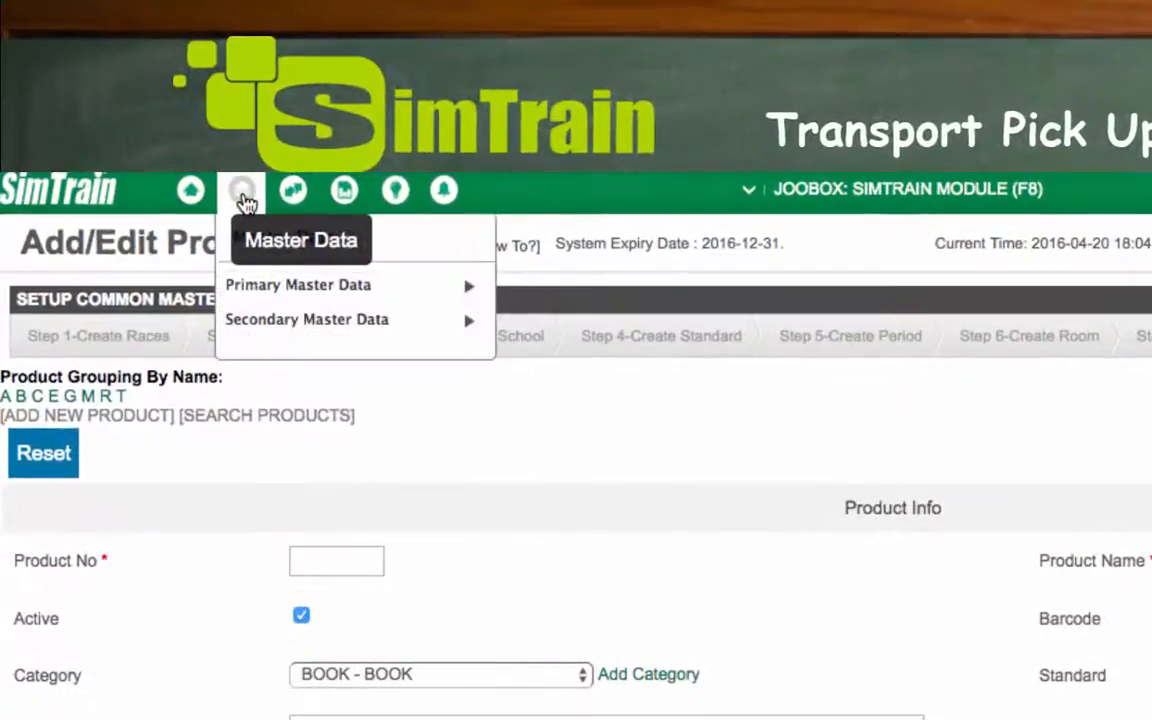
mouse_move(416, 325)
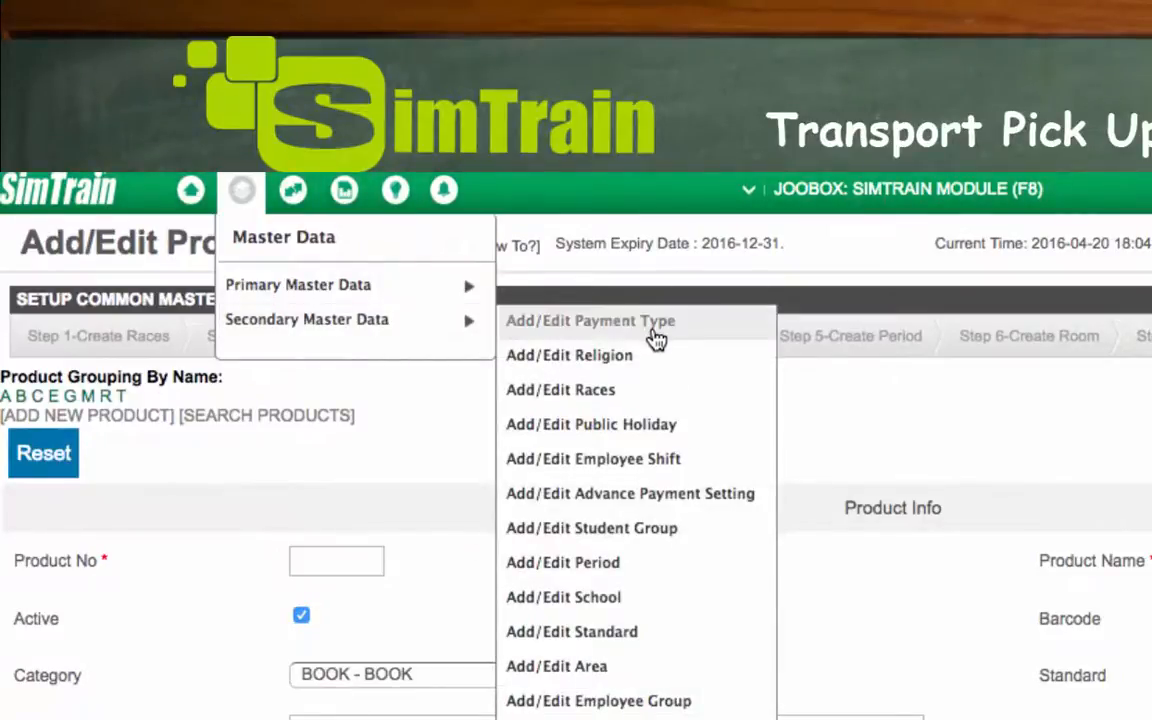
left_click(617, 670)
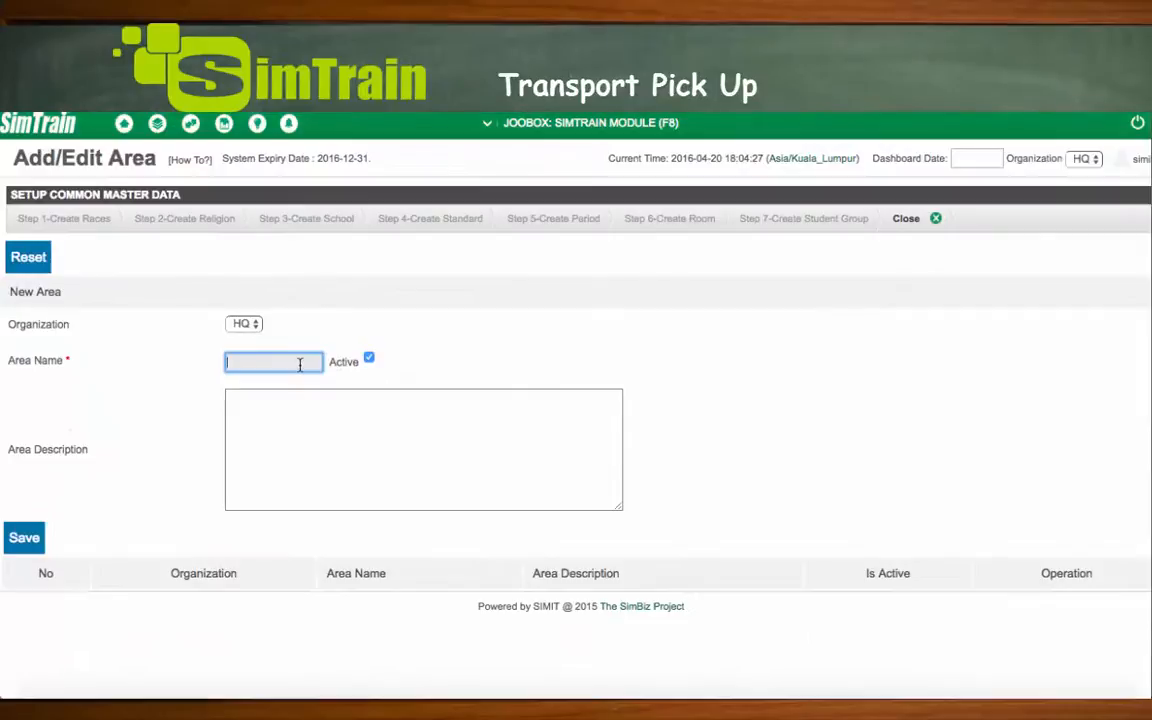
type("Woodland Residence")
left_click(24, 538)
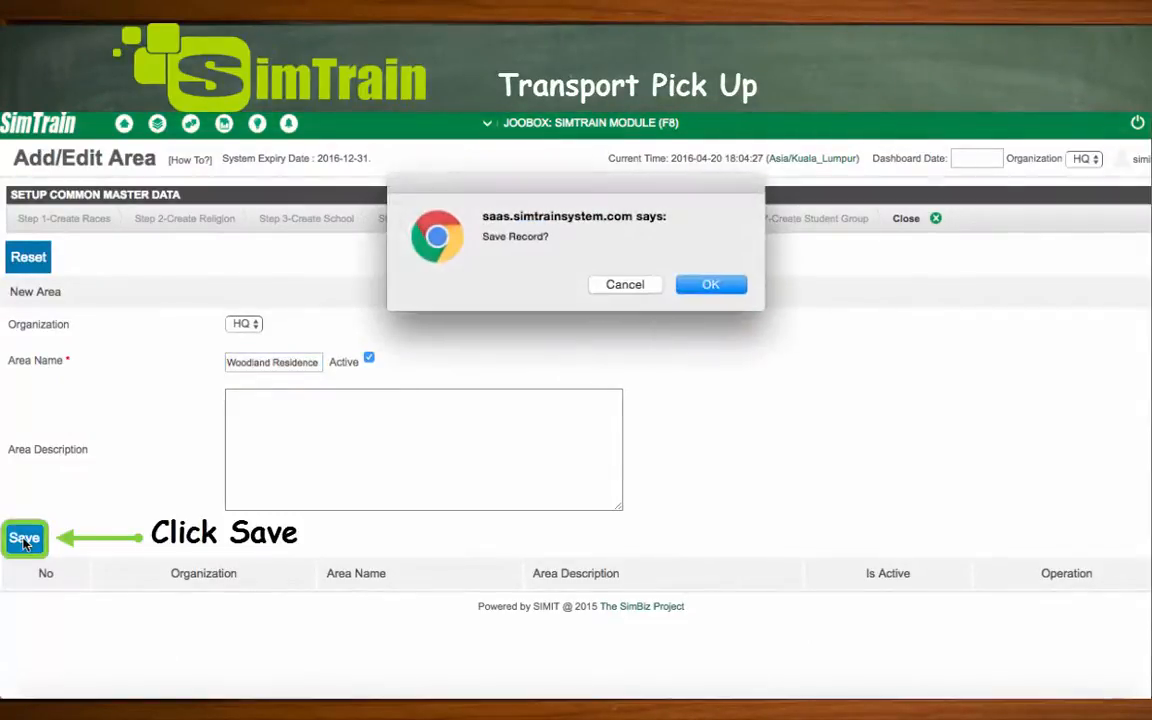
key("Return")
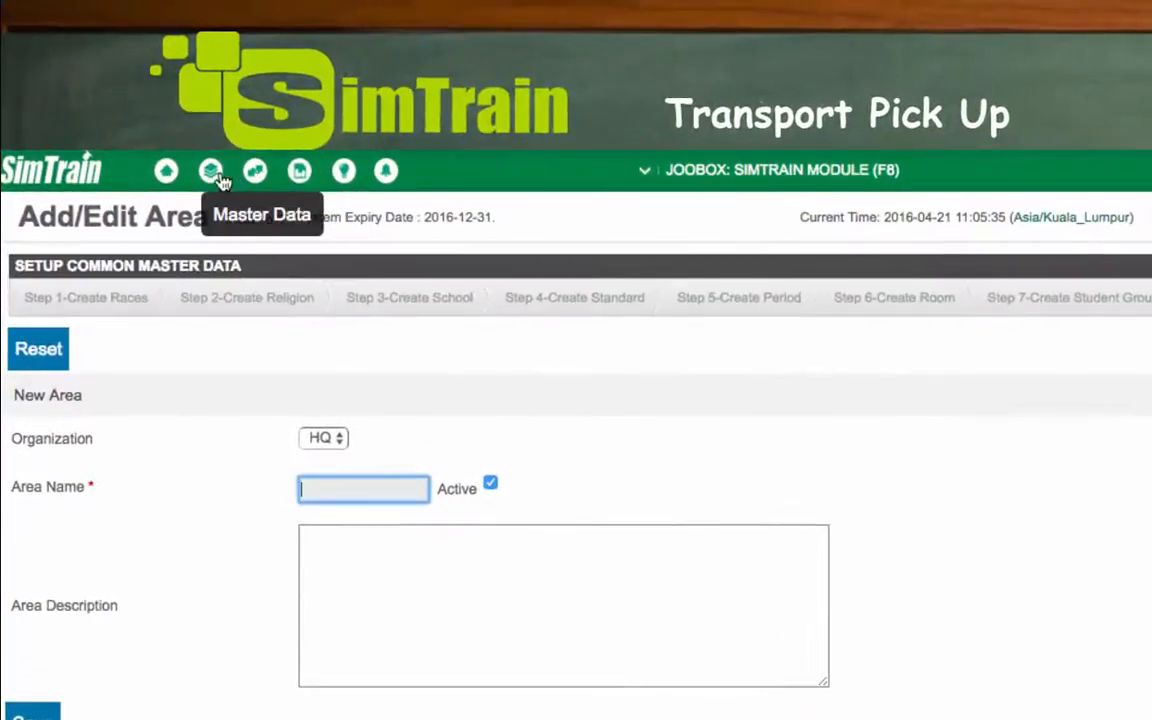
Step: Start a new vehicle record in the secondary master data with the code Bus and assign its driver
left_click(191, 155)
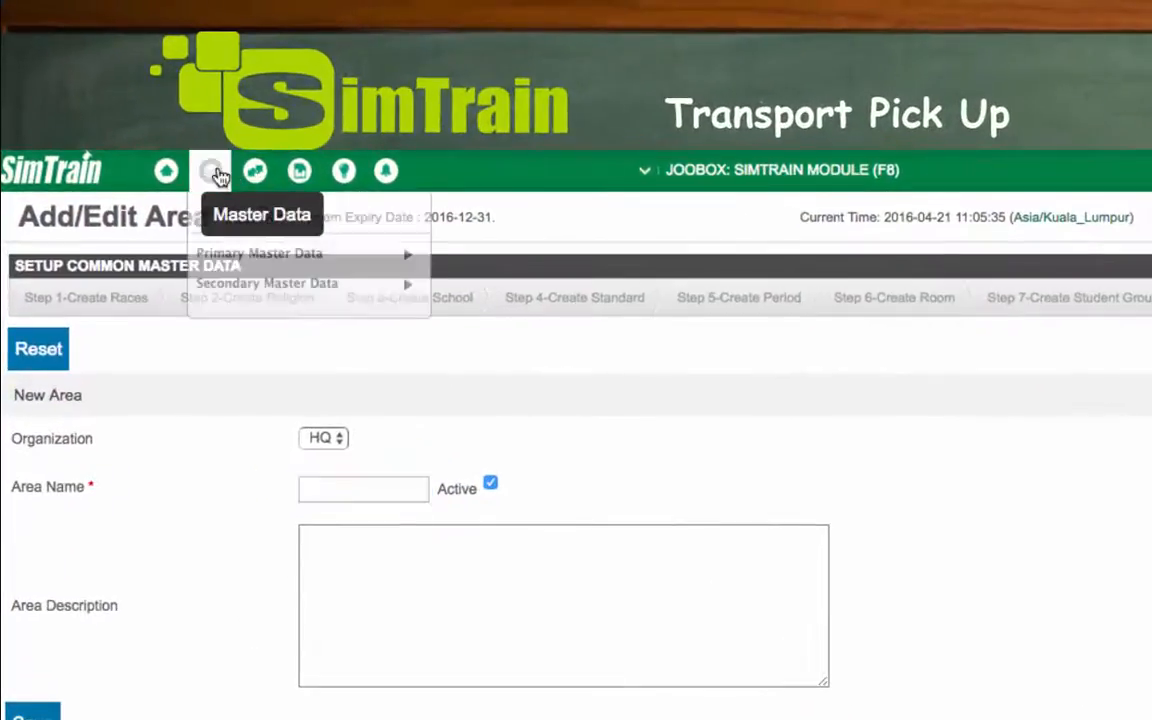
mouse_move(280, 251)
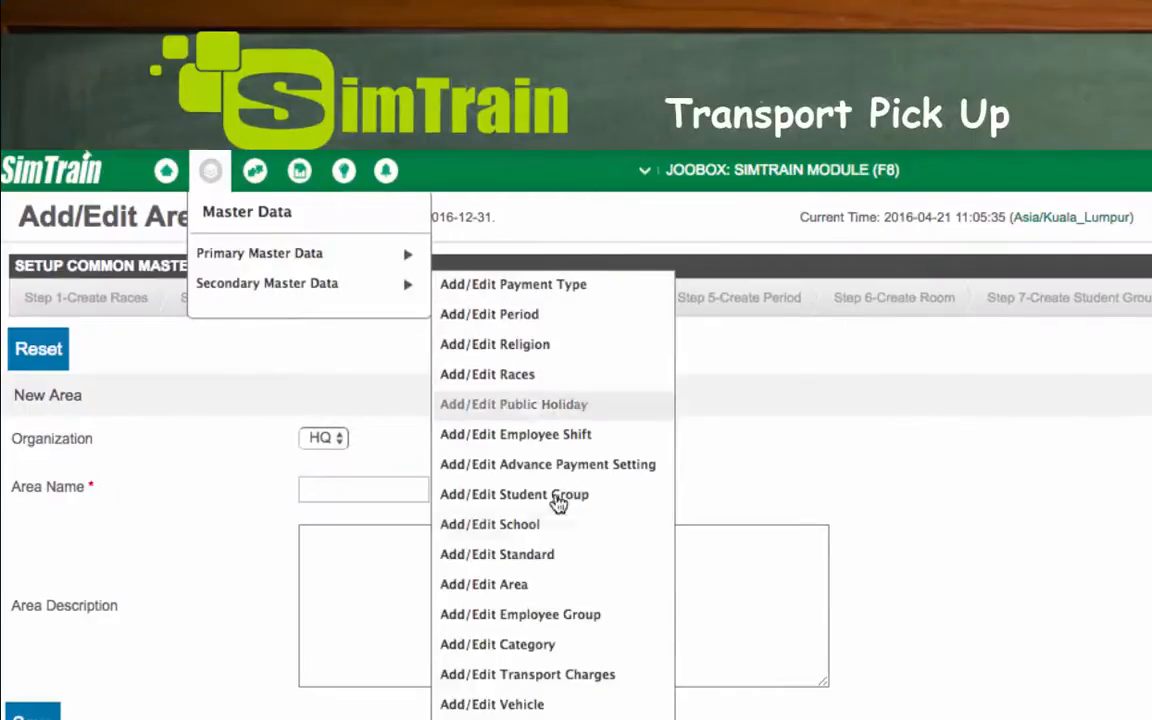
left_click(534, 708)
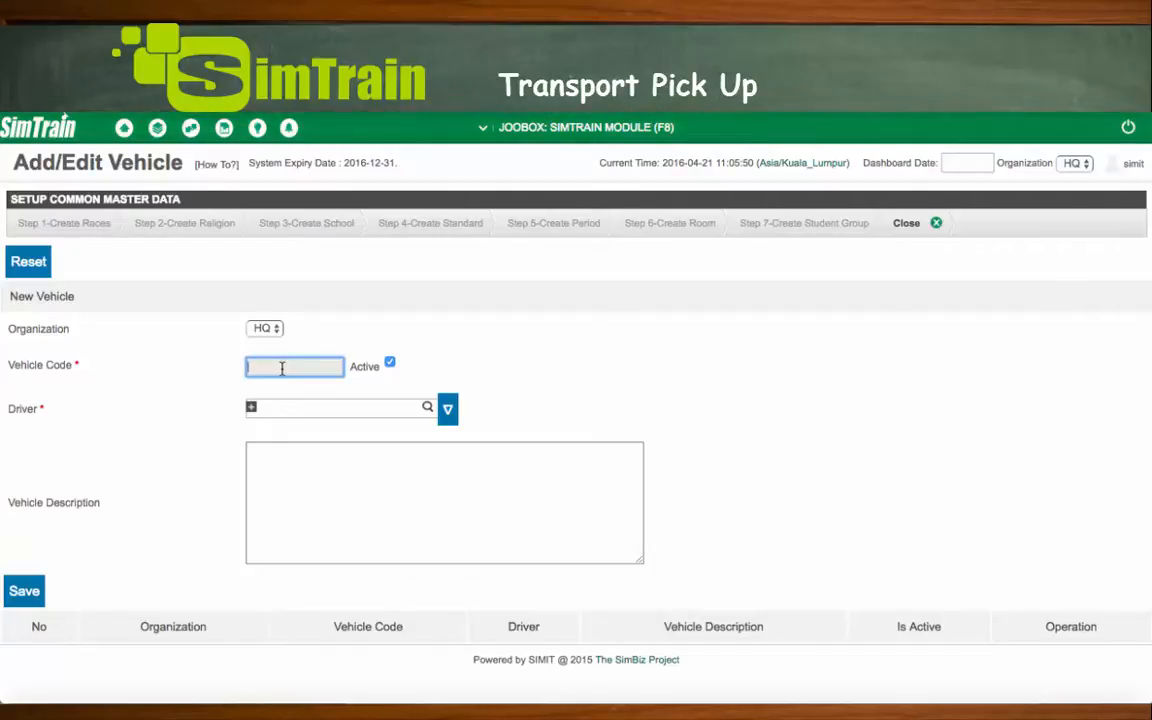
type("bus")
left_click(303, 393)
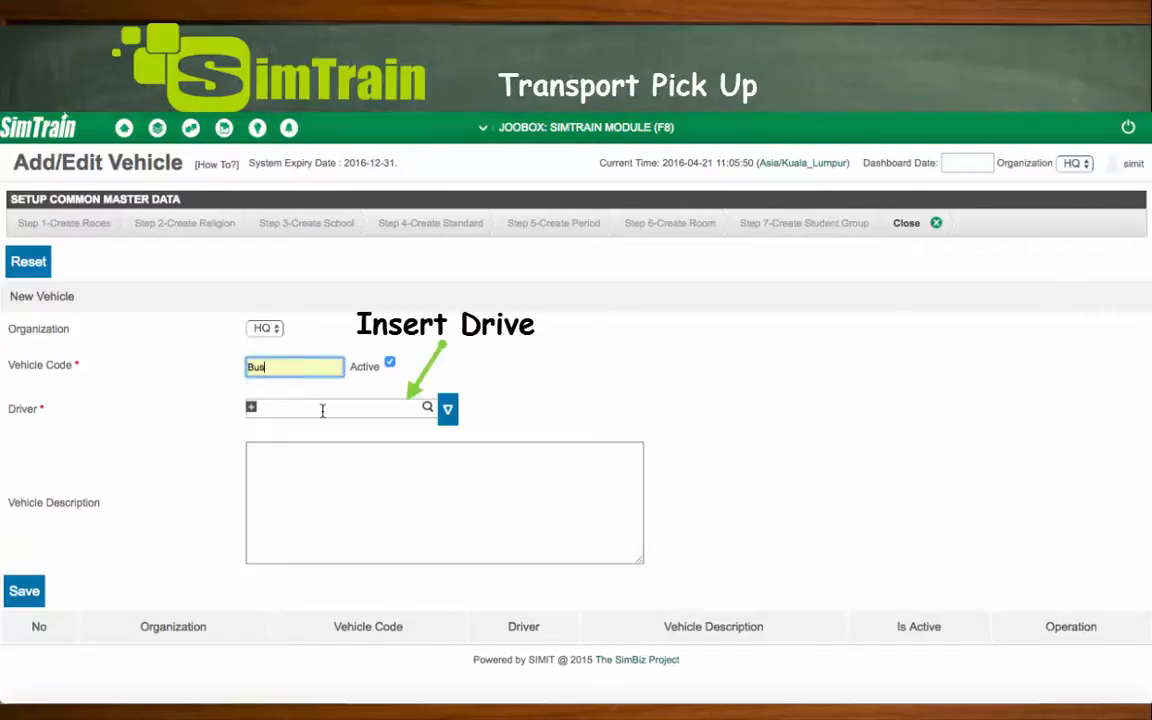
left_click(322, 410)
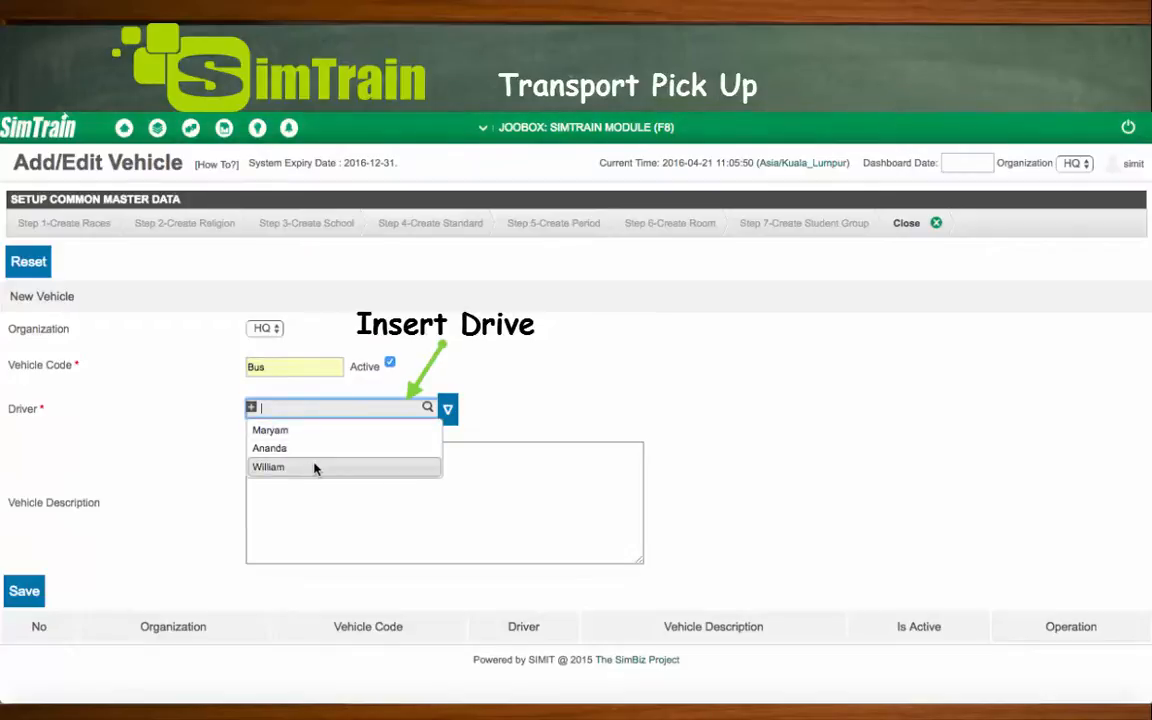
left_click(314, 468)
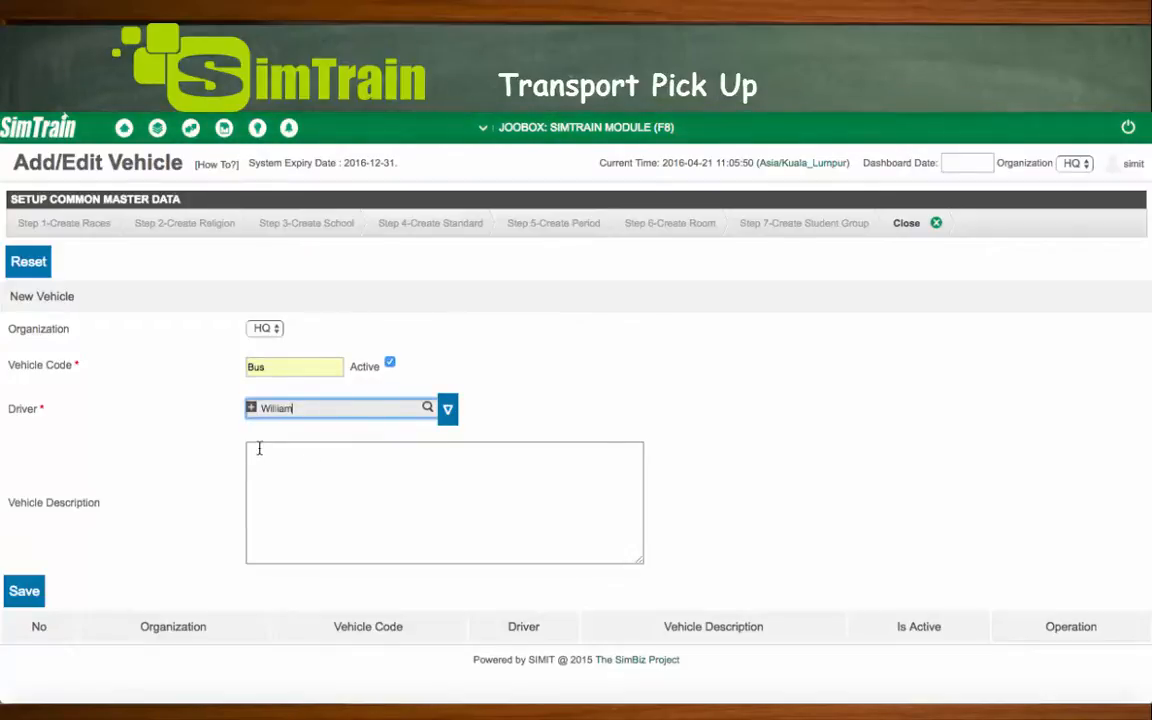
Step: Look over the form for adding a new driver as an employee, return to the vehicle record and save it without a description
left_click(251, 408)
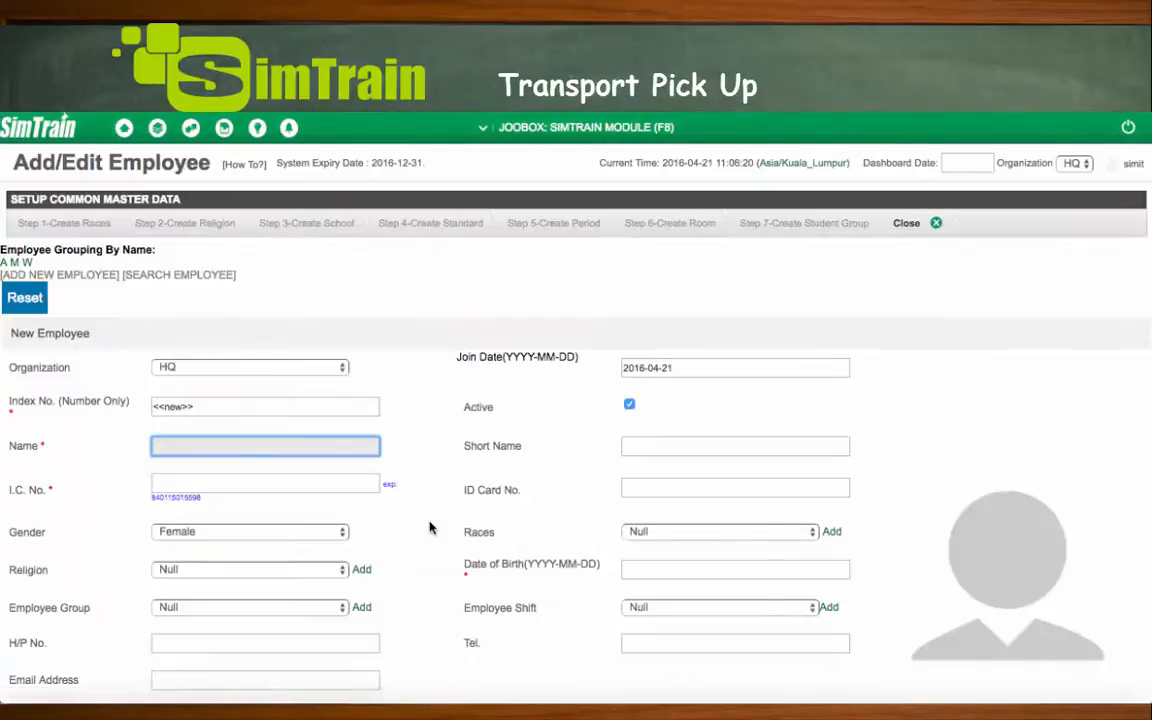
scroll(430, 528, "down", 6)
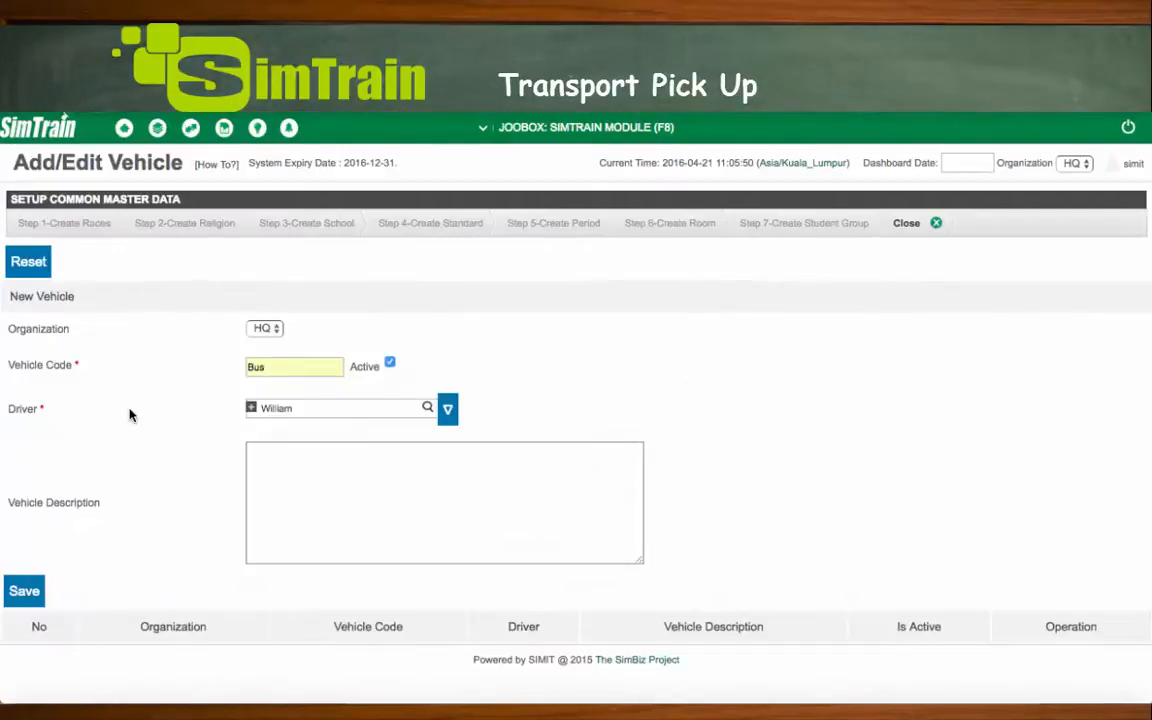
left_click(333, 491)
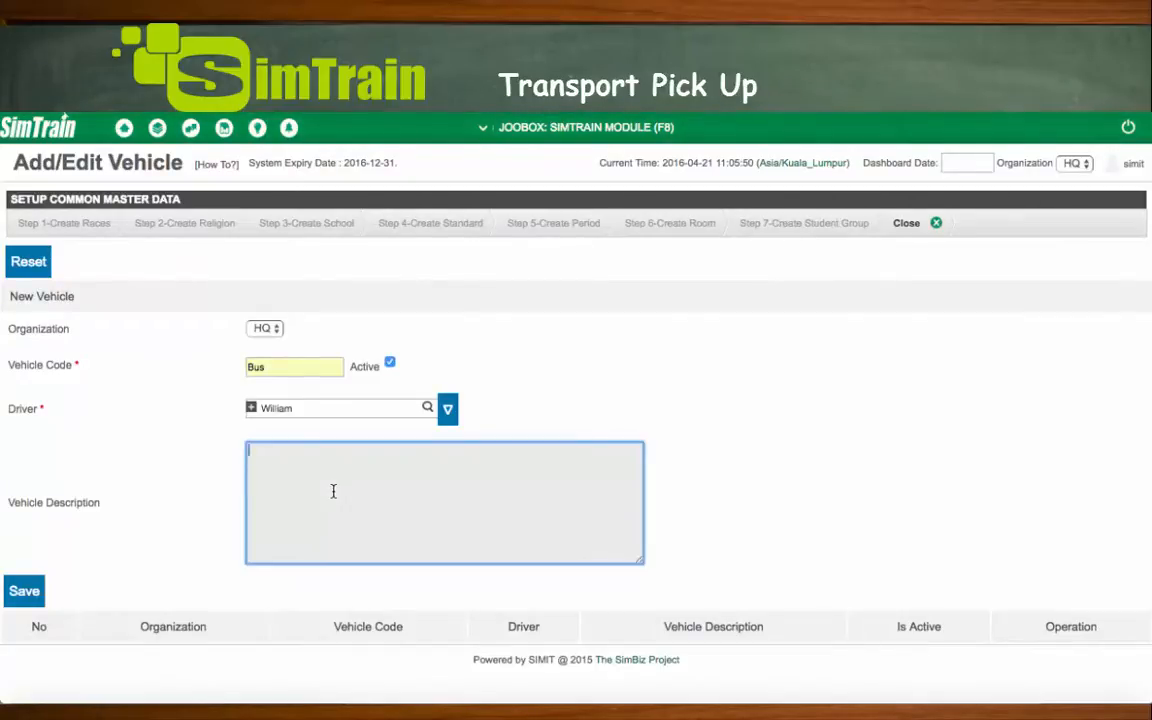
left_click(25, 592)
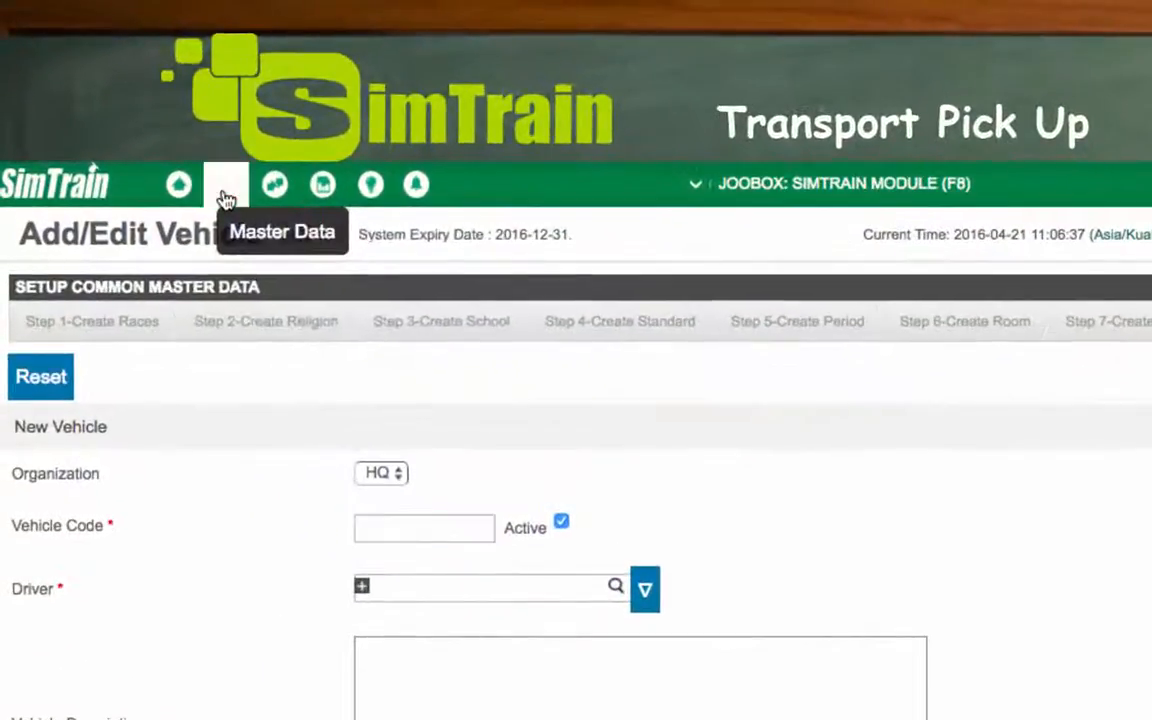
Step: Open the student's record for editing from the primary master data and go to the student's address information
left_click(226, 188)
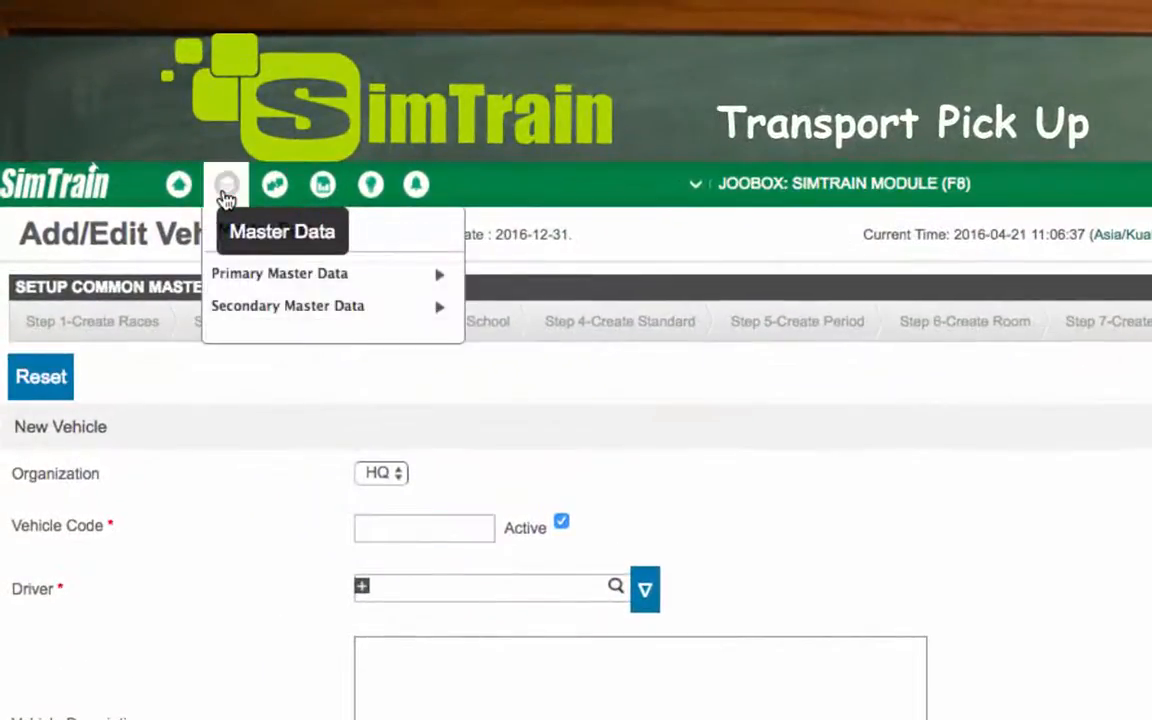
mouse_move(373, 273)
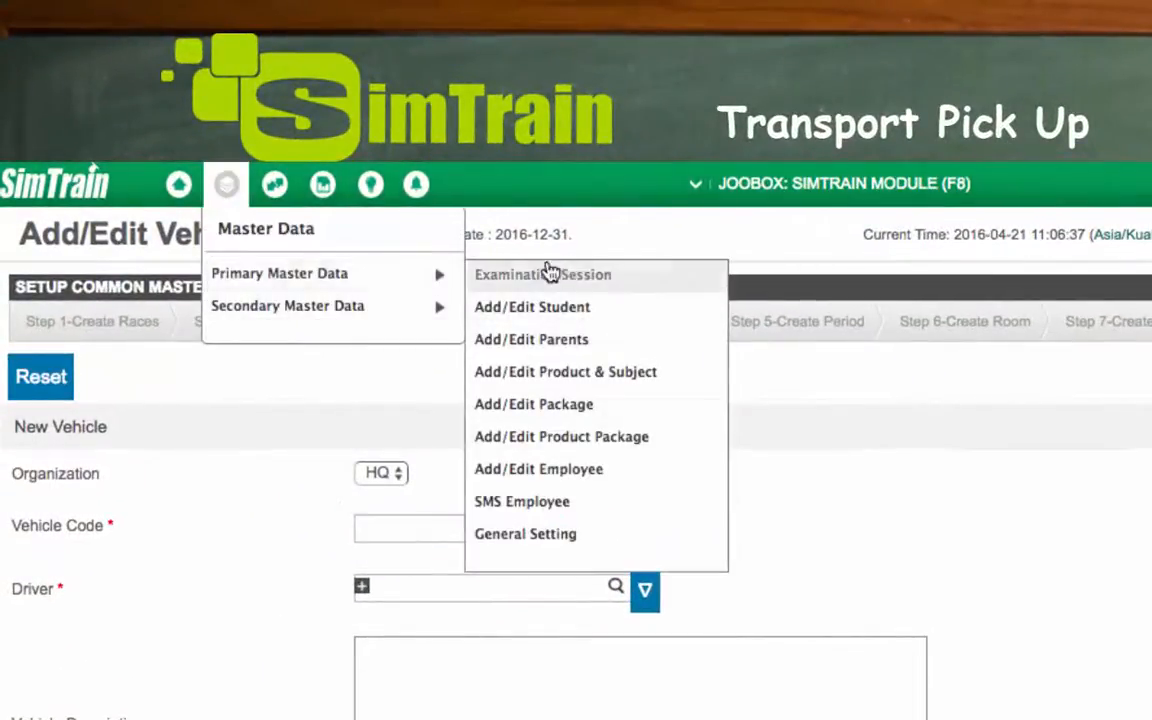
left_click(586, 310)
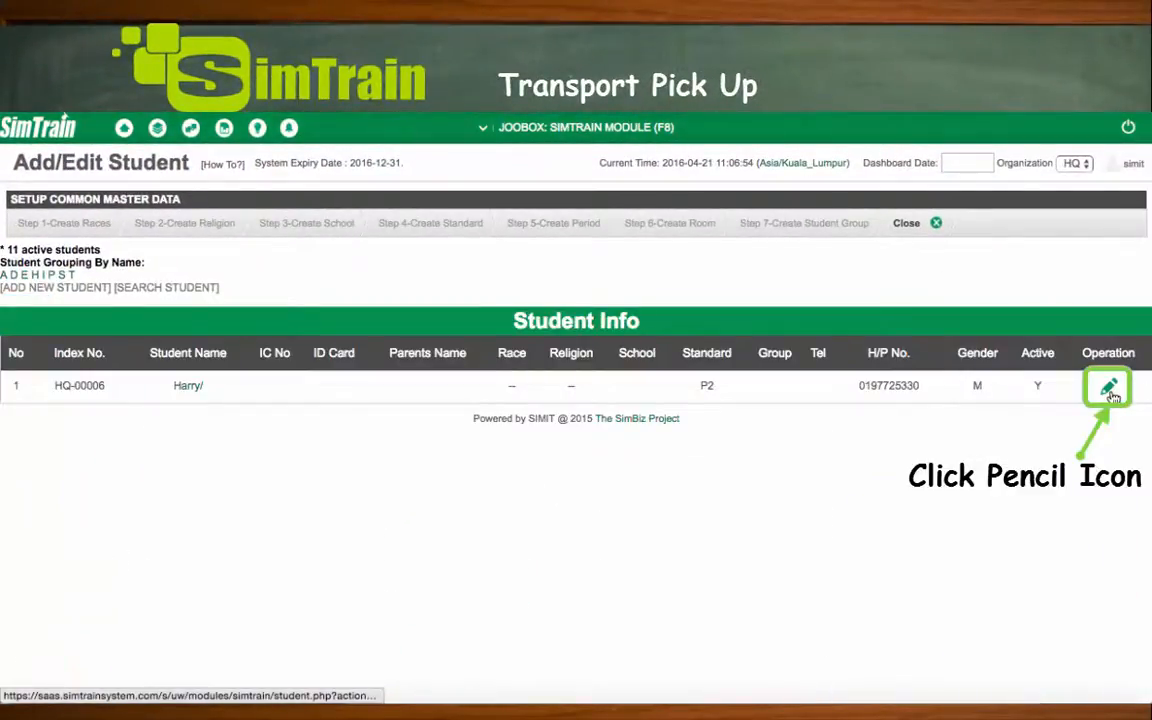
left_click(1110, 389)
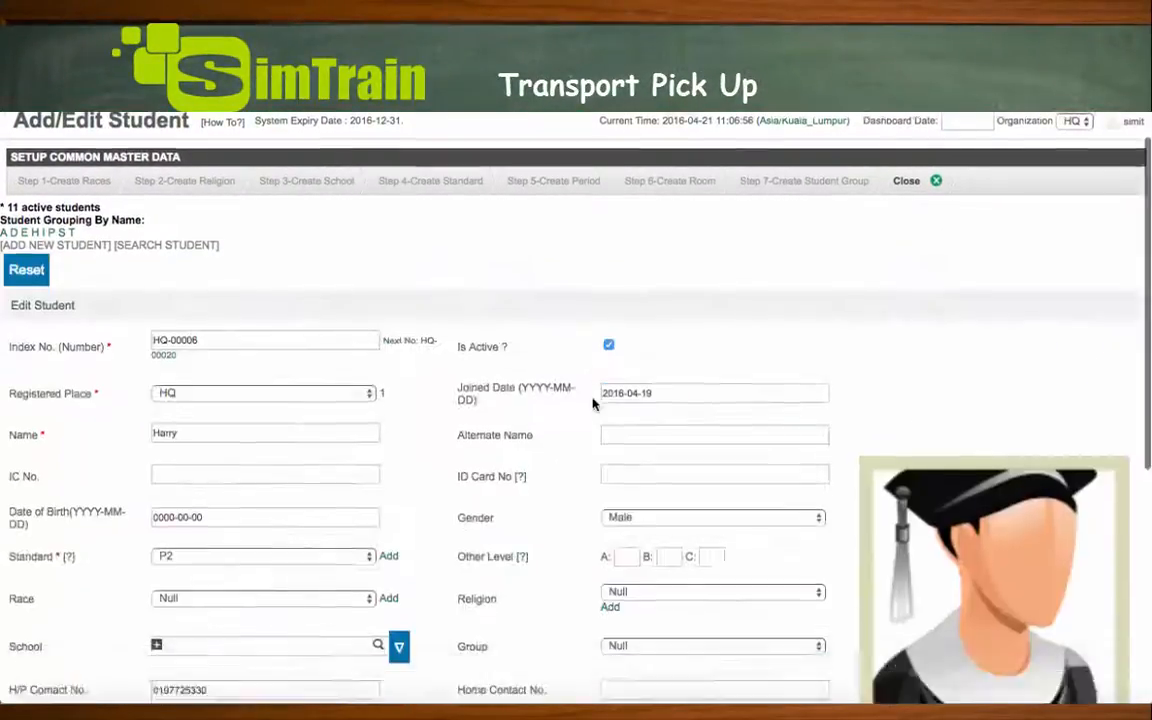
scroll(592, 404, "down", 5)
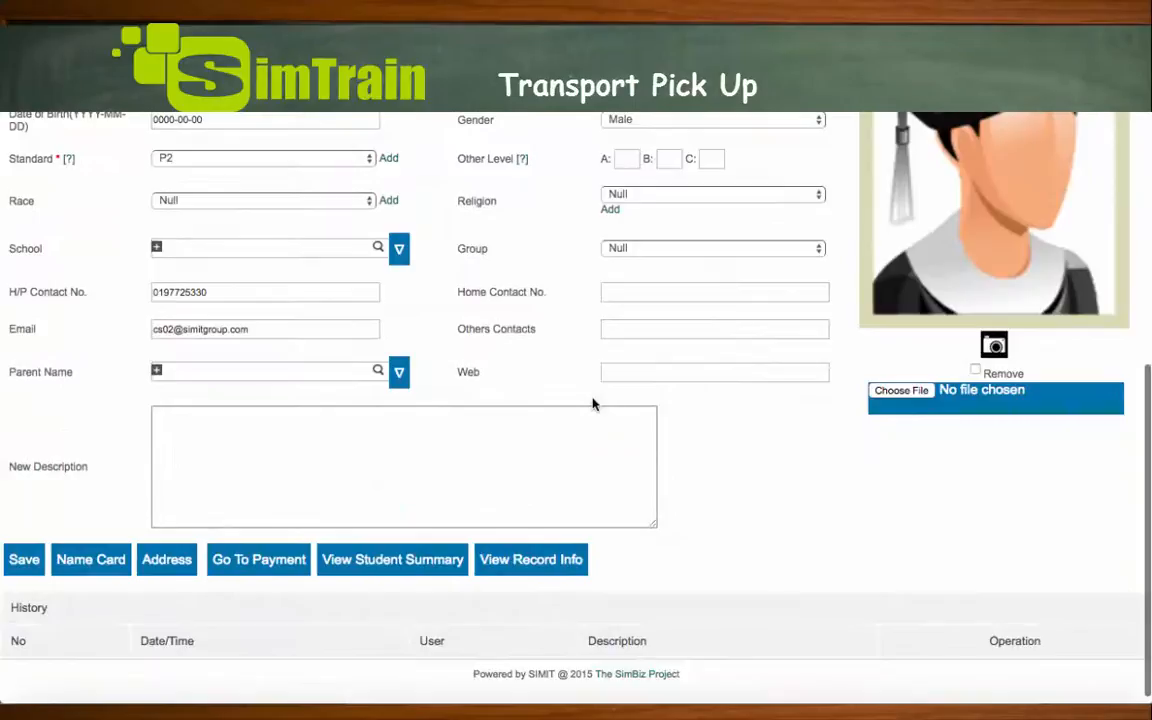
left_click(166, 562)
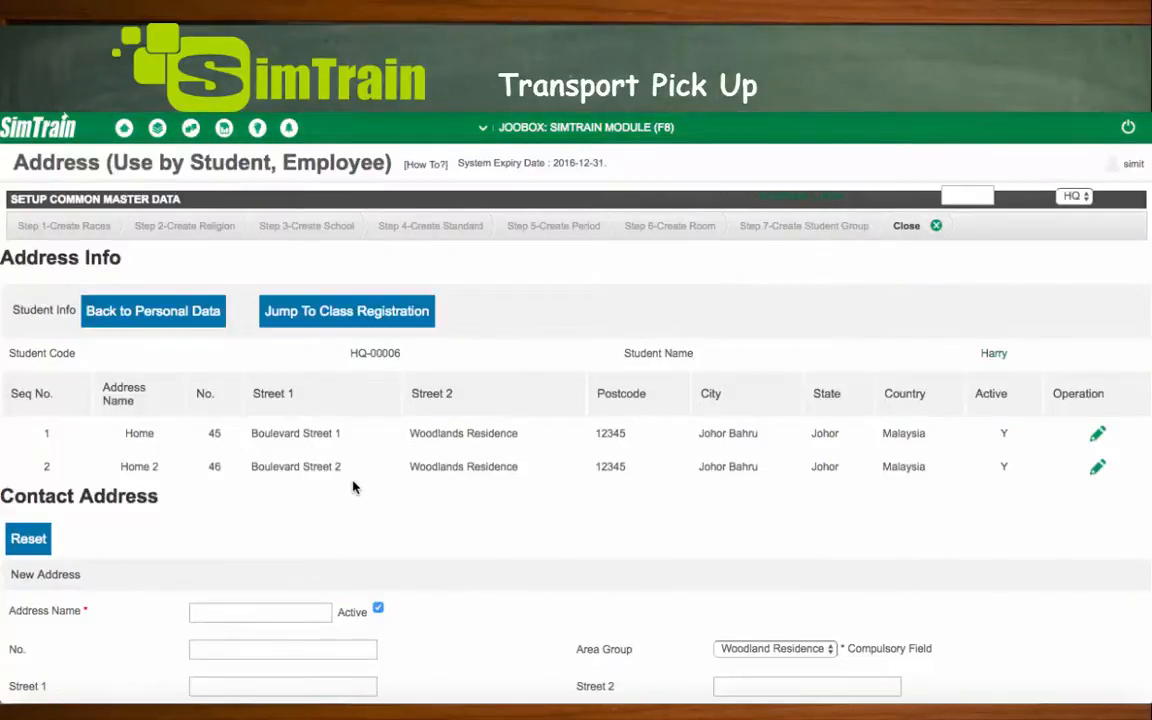
Step: Review the student's contact address form and choose Woodland Residence as the area group
scroll(352, 487, "down", 2)
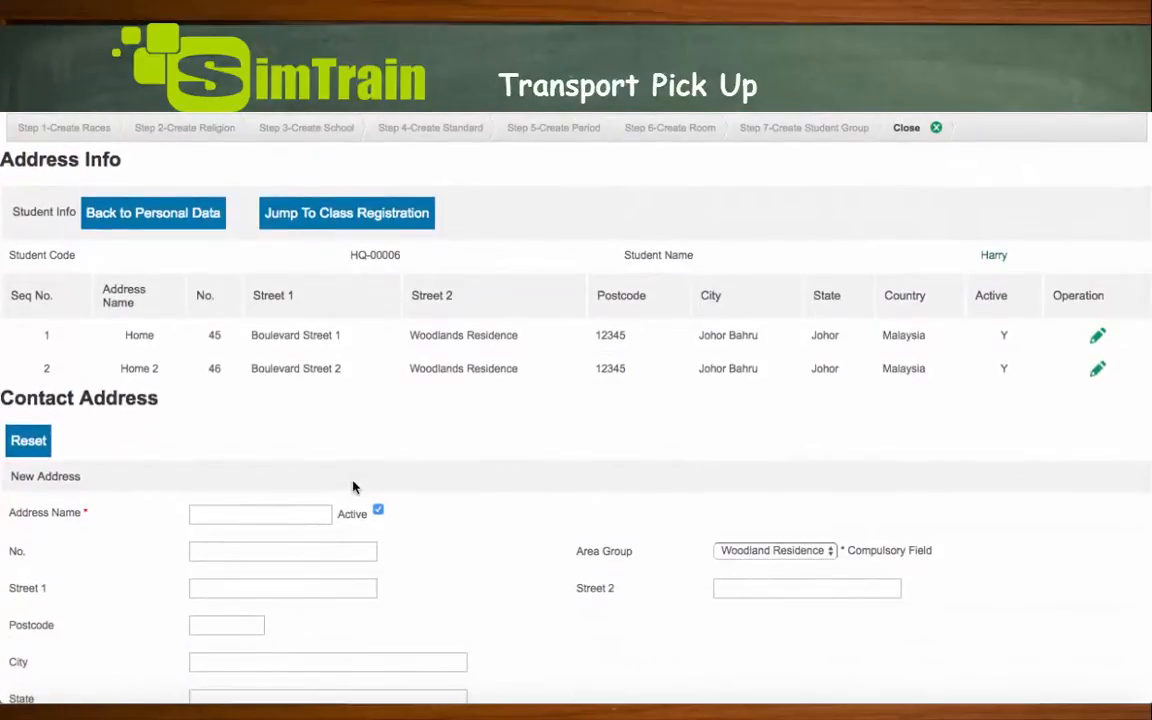
scroll(352, 487, "down", 3)
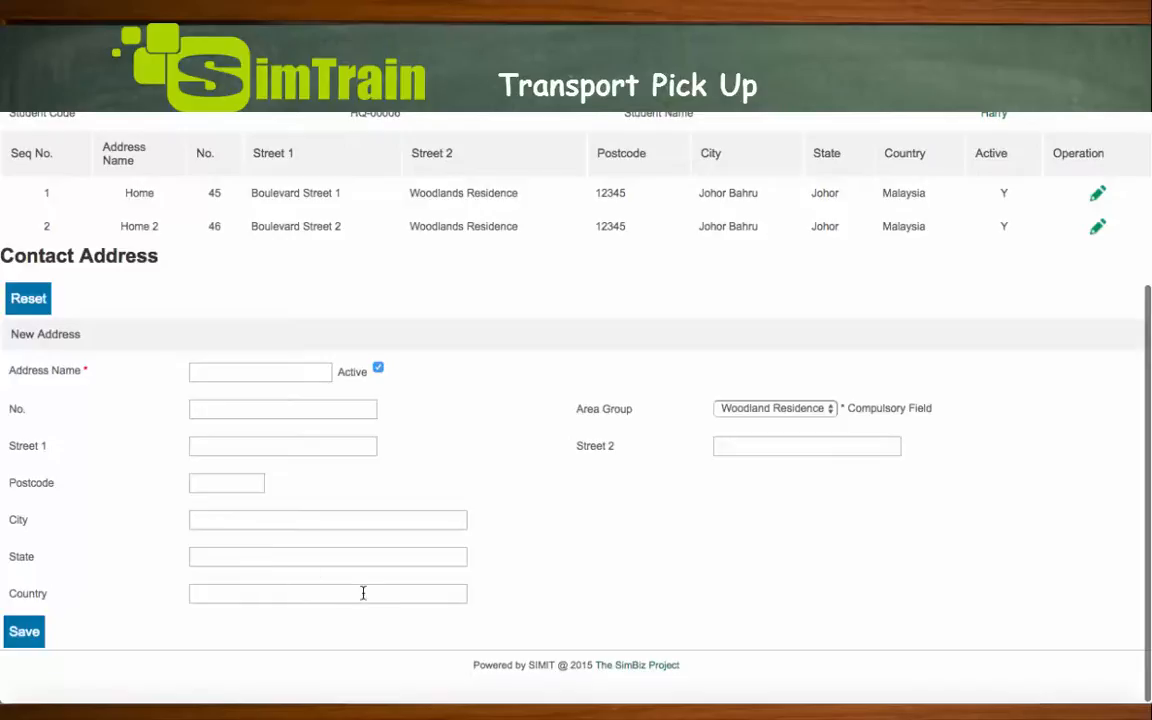
left_click(750, 408)
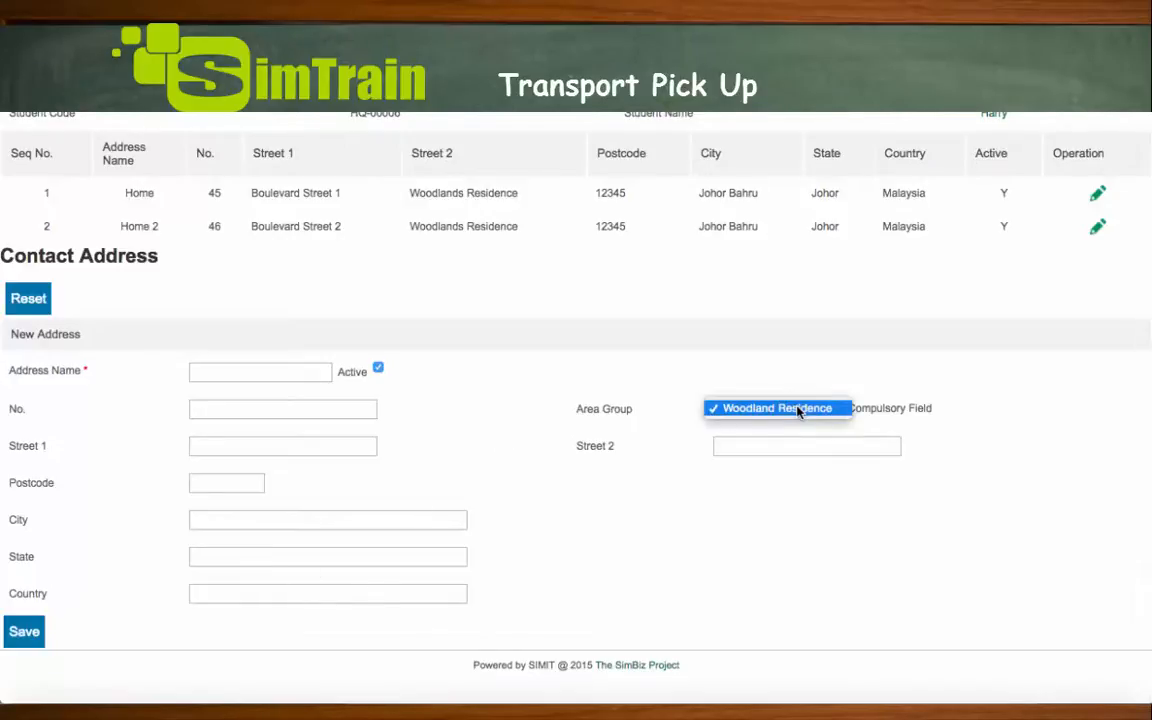
left_click(800, 408)
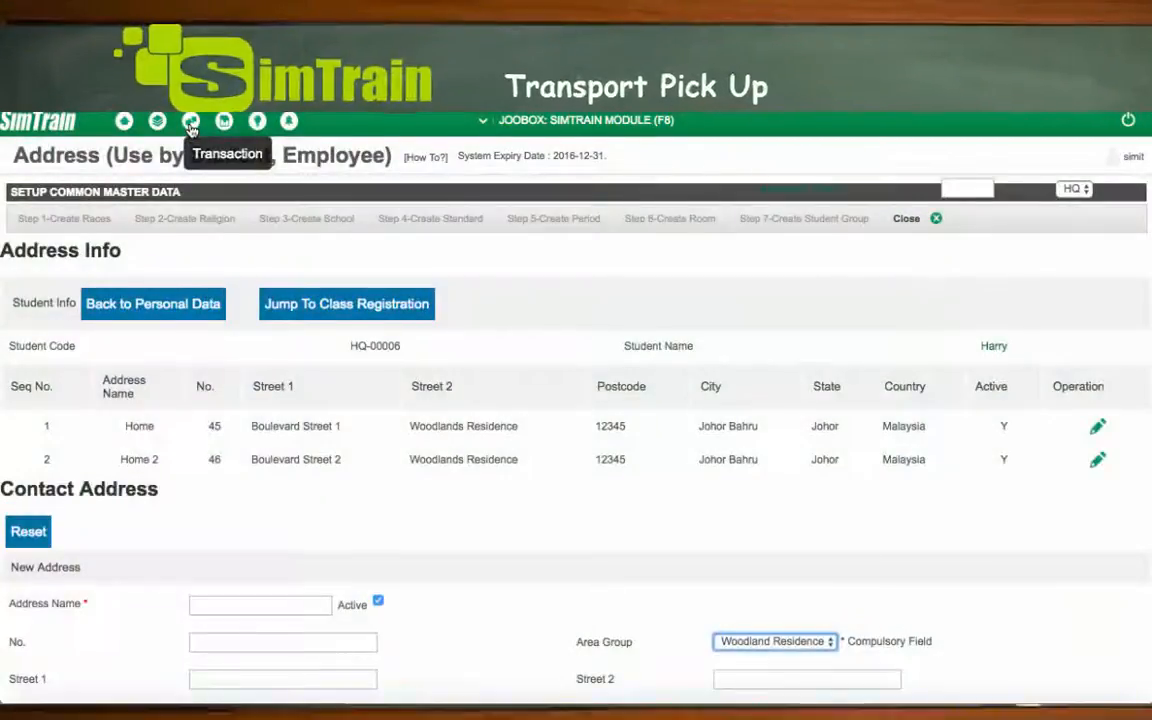
Step: Go to the Payment transaction, select the student and start registering a subject
left_click(190, 118)
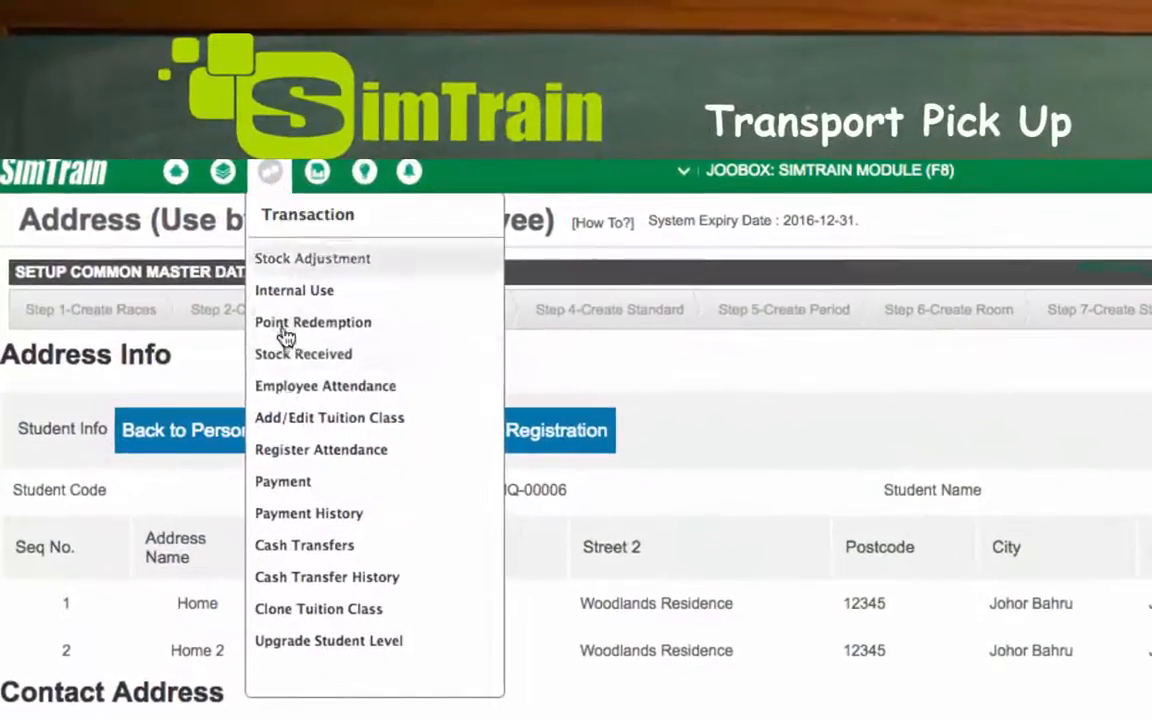
left_click(285, 486)
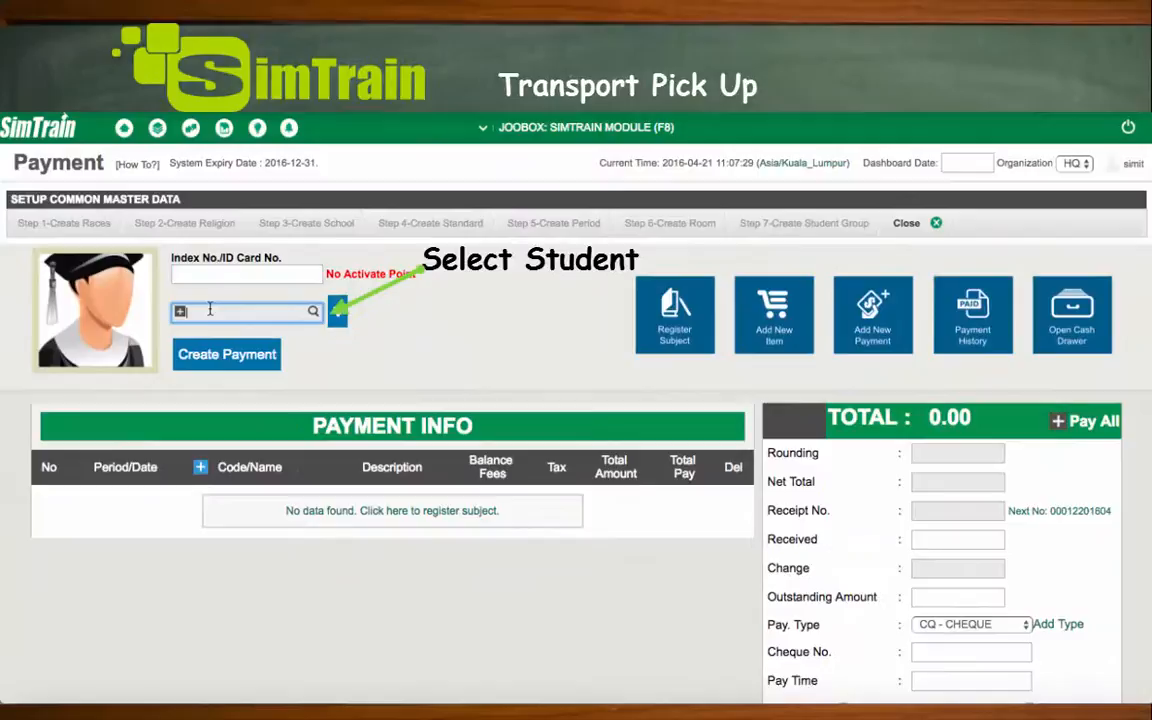
left_click(210, 310)
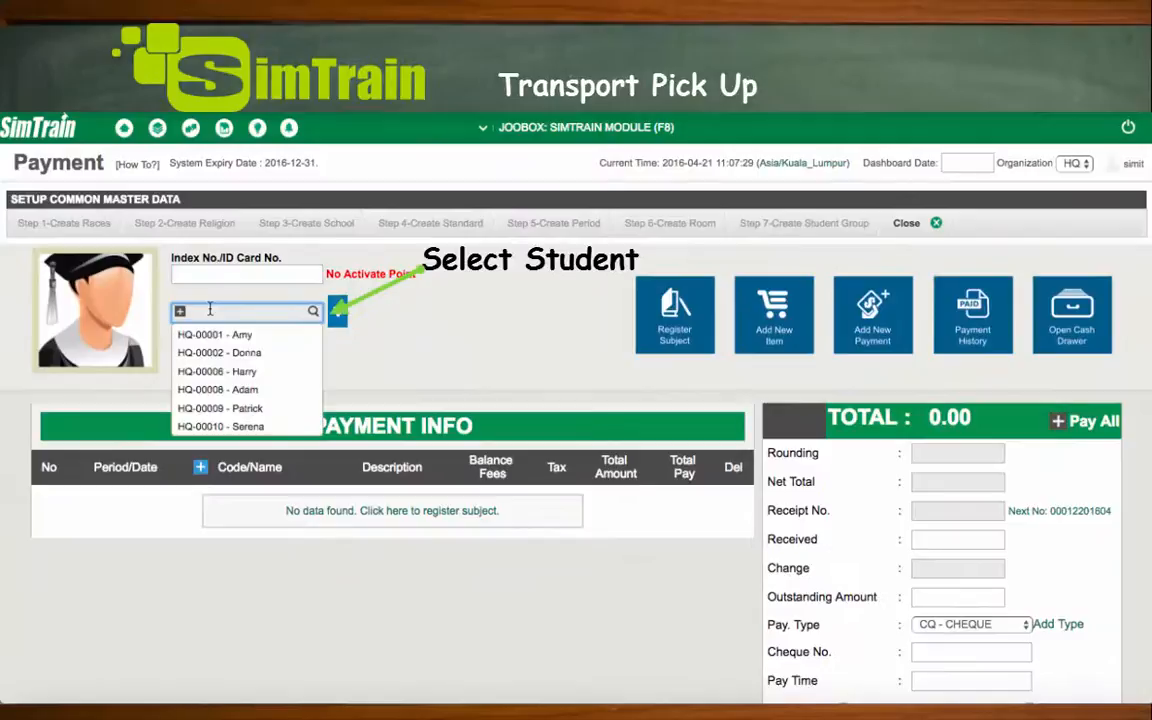
left_click(267, 372)
left_click(640, 320)
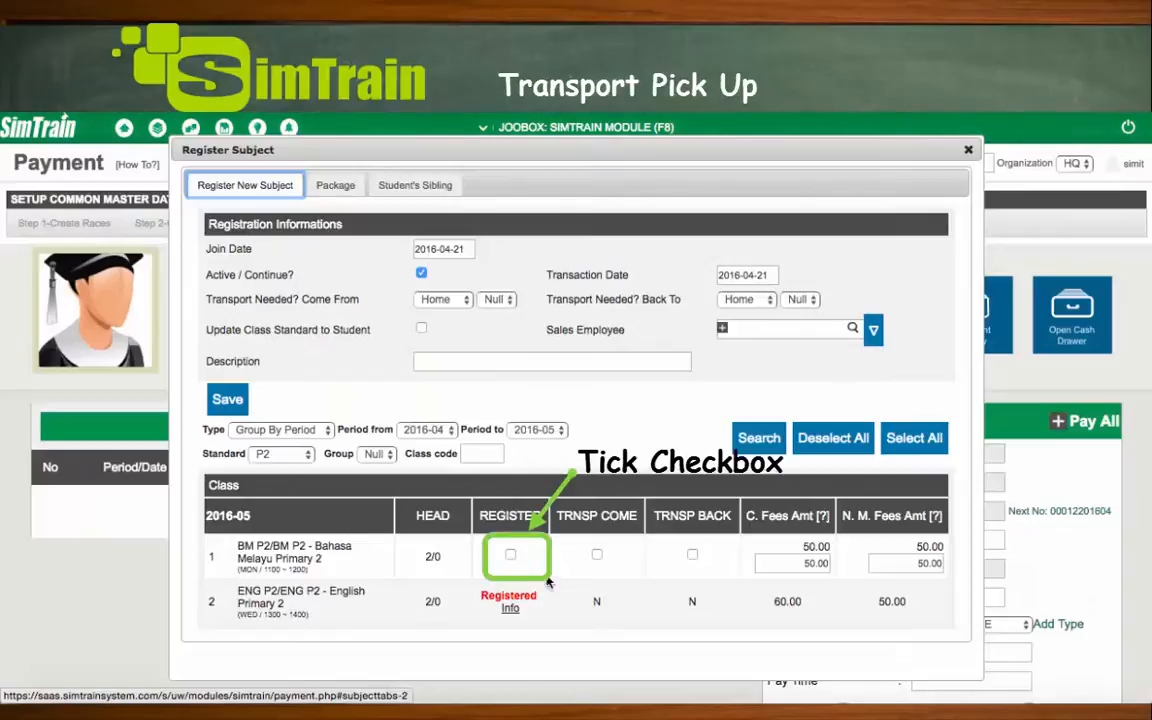
Step: Mark the BM P2 class for registration and set transport both from Home and back to Home to the Bus vehicle
left_click(510, 555)
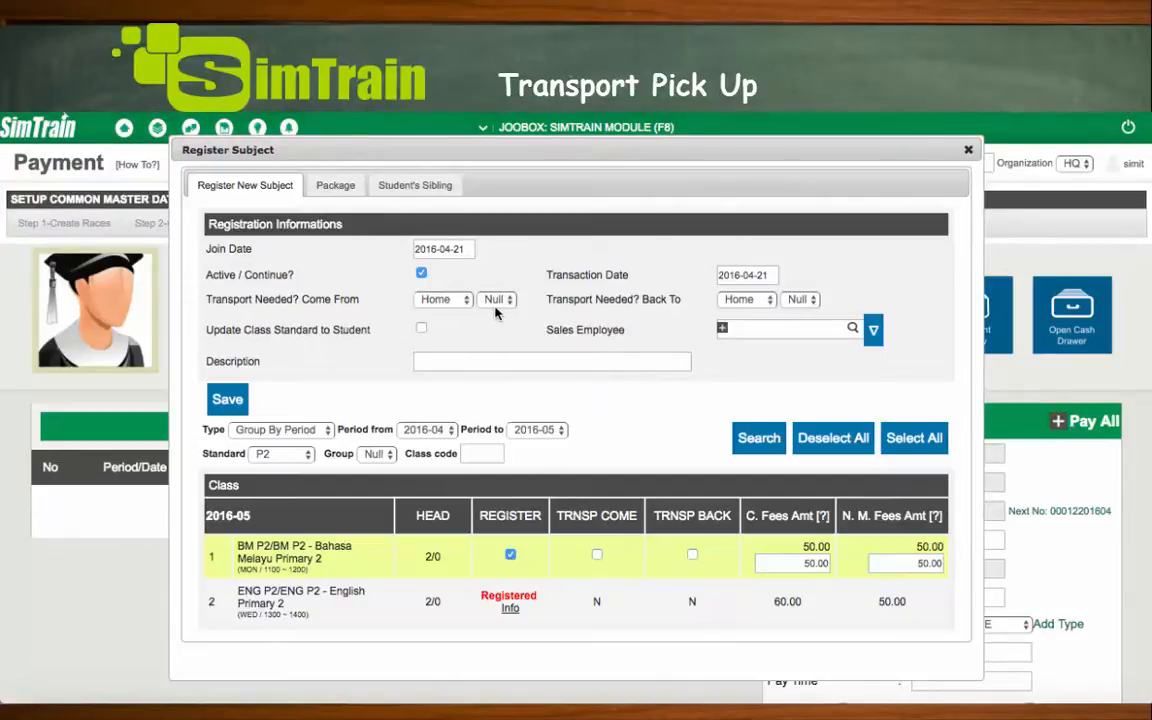
left_click(452, 300)
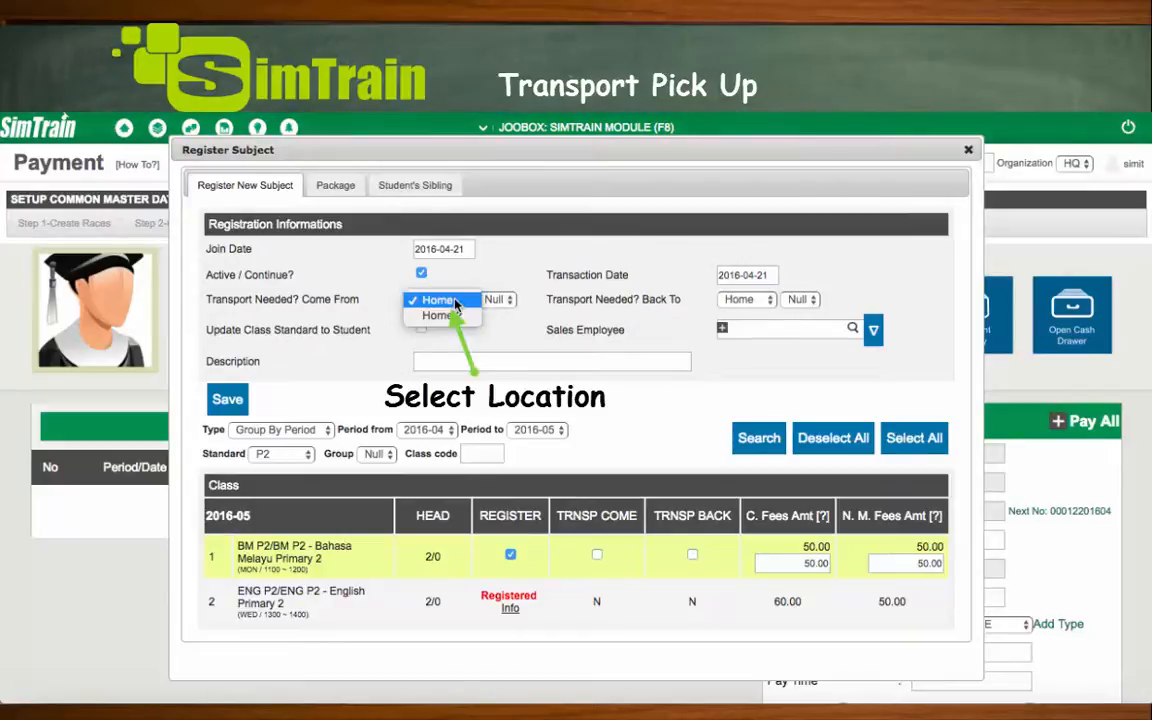
left_click(455, 302)
left_click(497, 300)
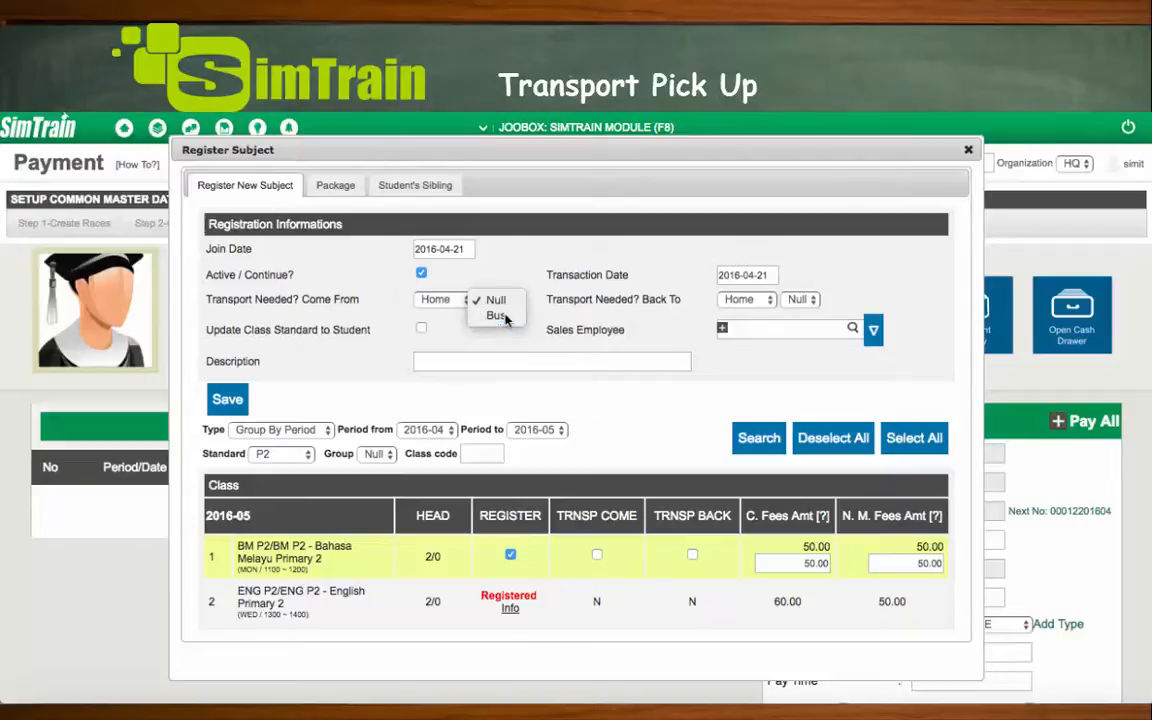
left_click(496, 315)
left_click(741, 300)
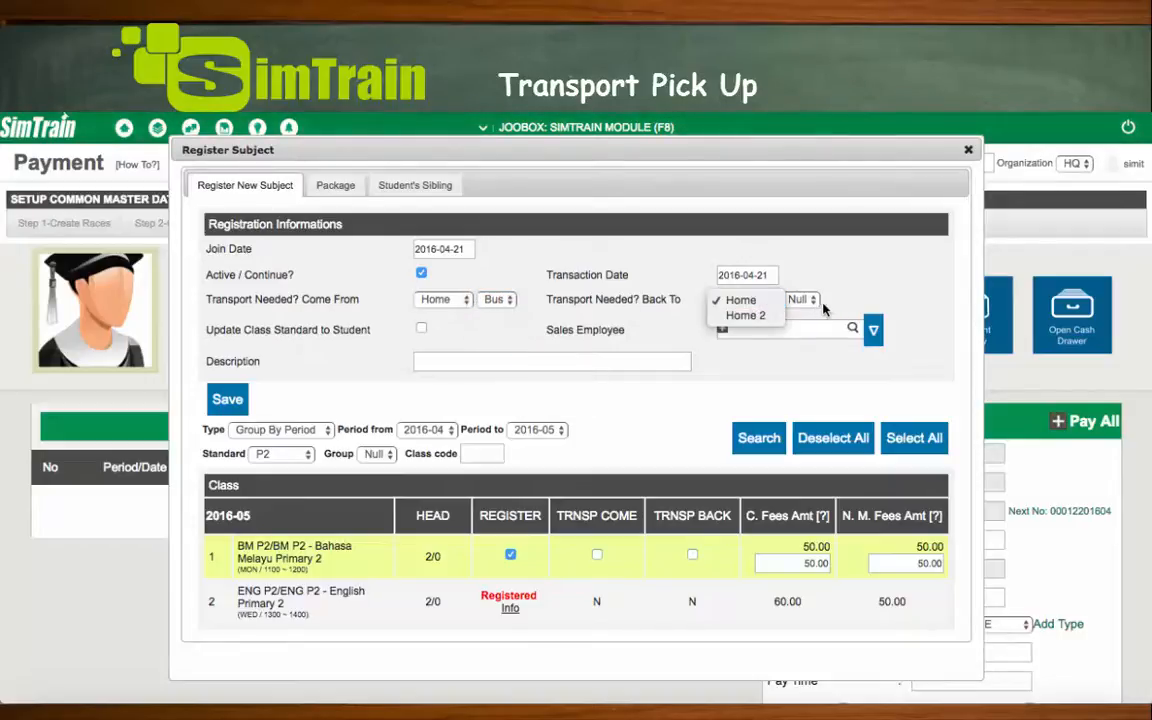
left_click(798, 304)
left_click(803, 305)
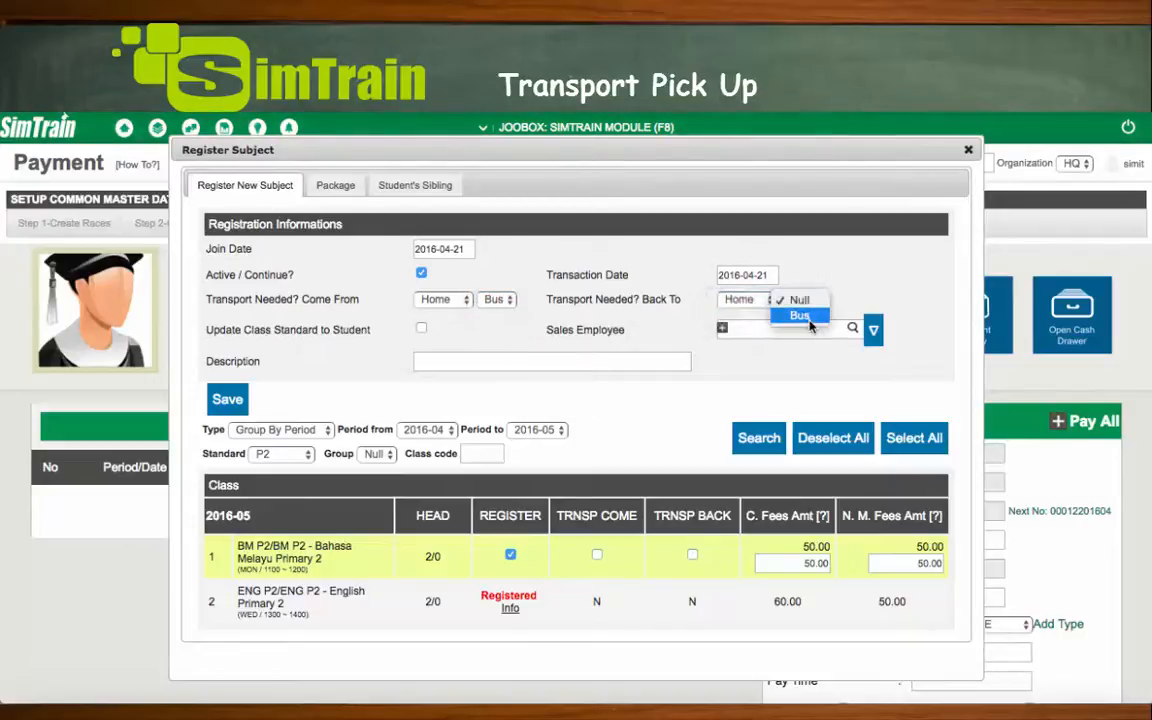
left_click(802, 317)
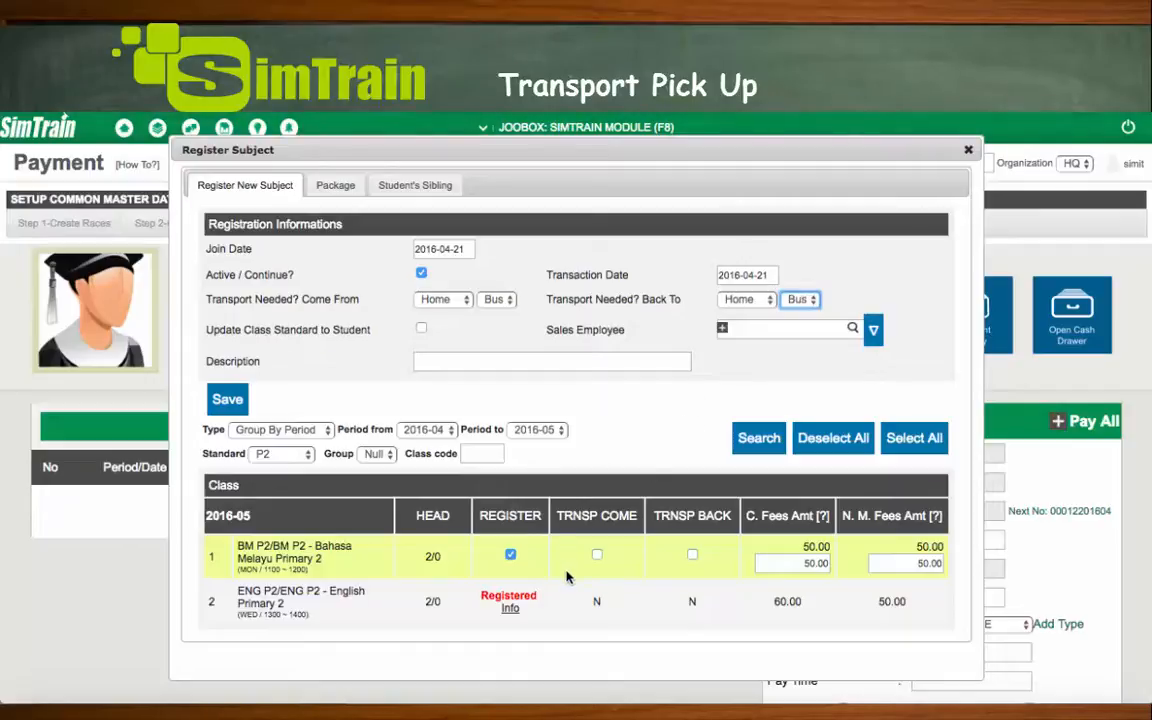
Step: Enable transport come and transport back for the BM P2 class and save the subject registration
left_click(597, 556)
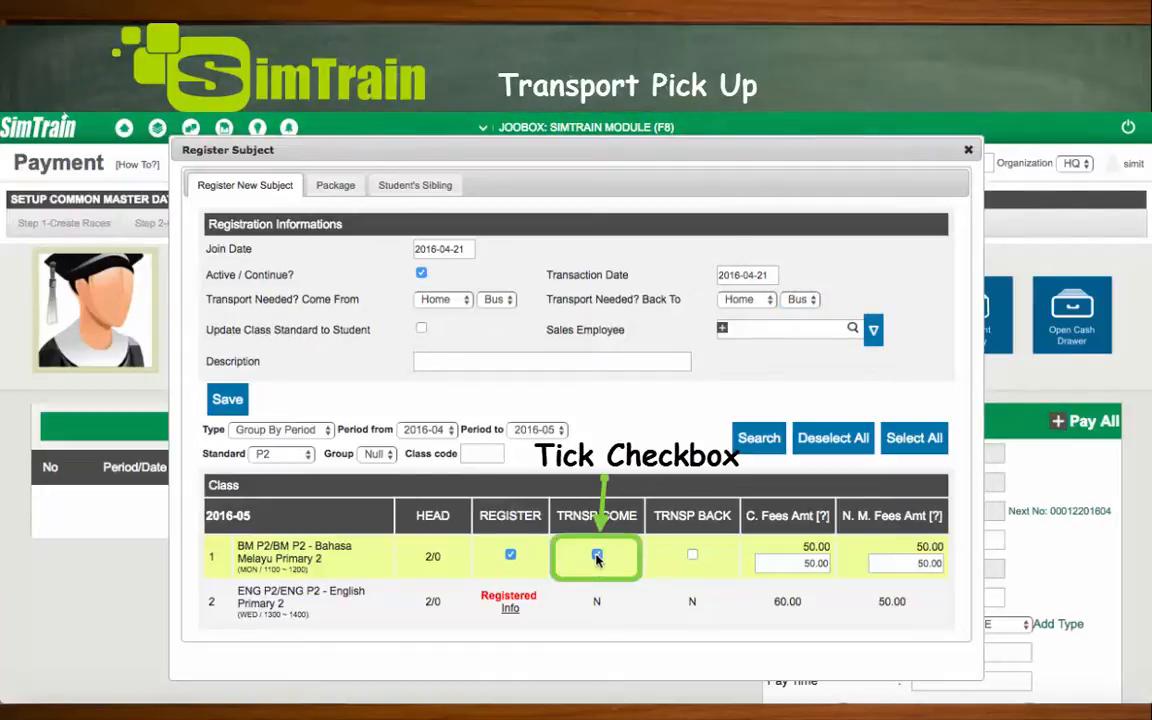
left_click(692, 555)
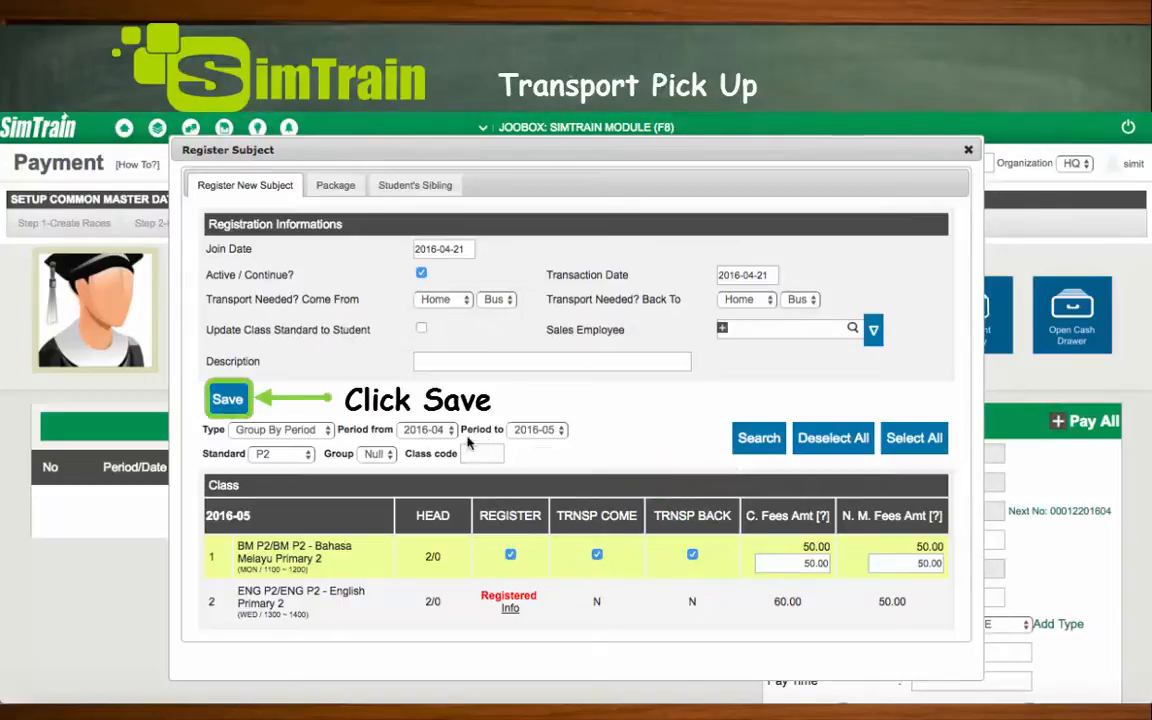
left_click(226, 399)
left_click(698, 297)
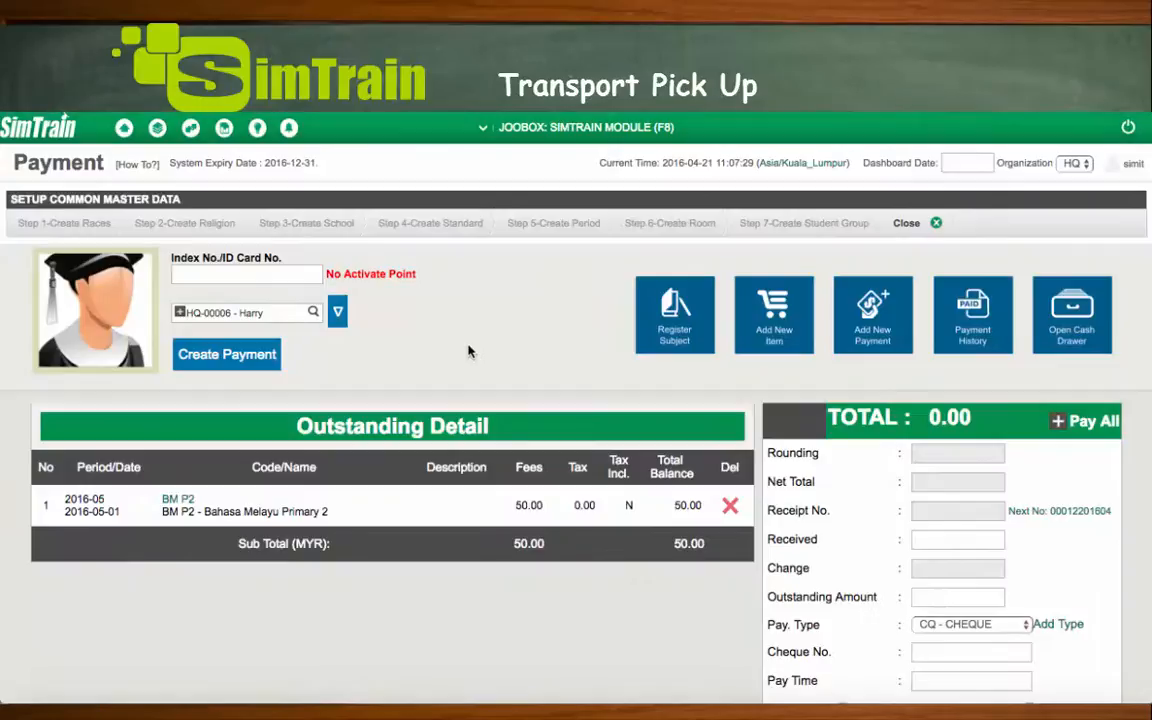
Step: Create the payment for the registered BM P2 class, pay the full amount and complete it, then close the receipt
left_click(227, 354)
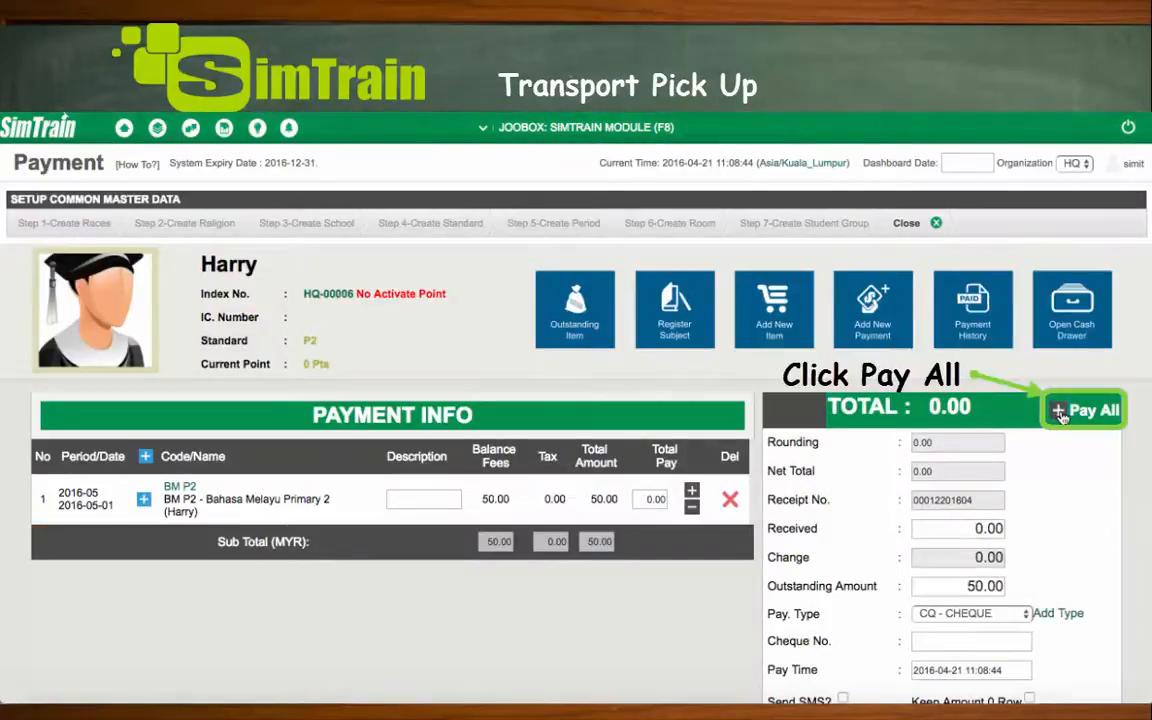
scroll(1125, 488, "down", 3)
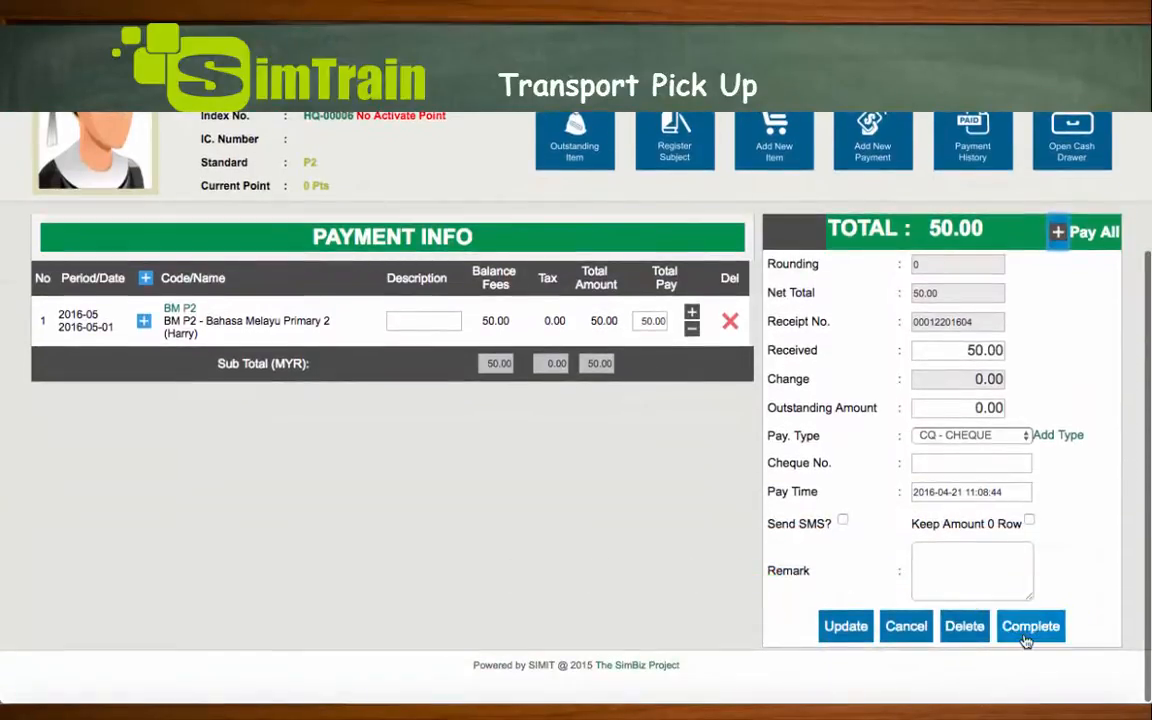
left_click(1026, 638)
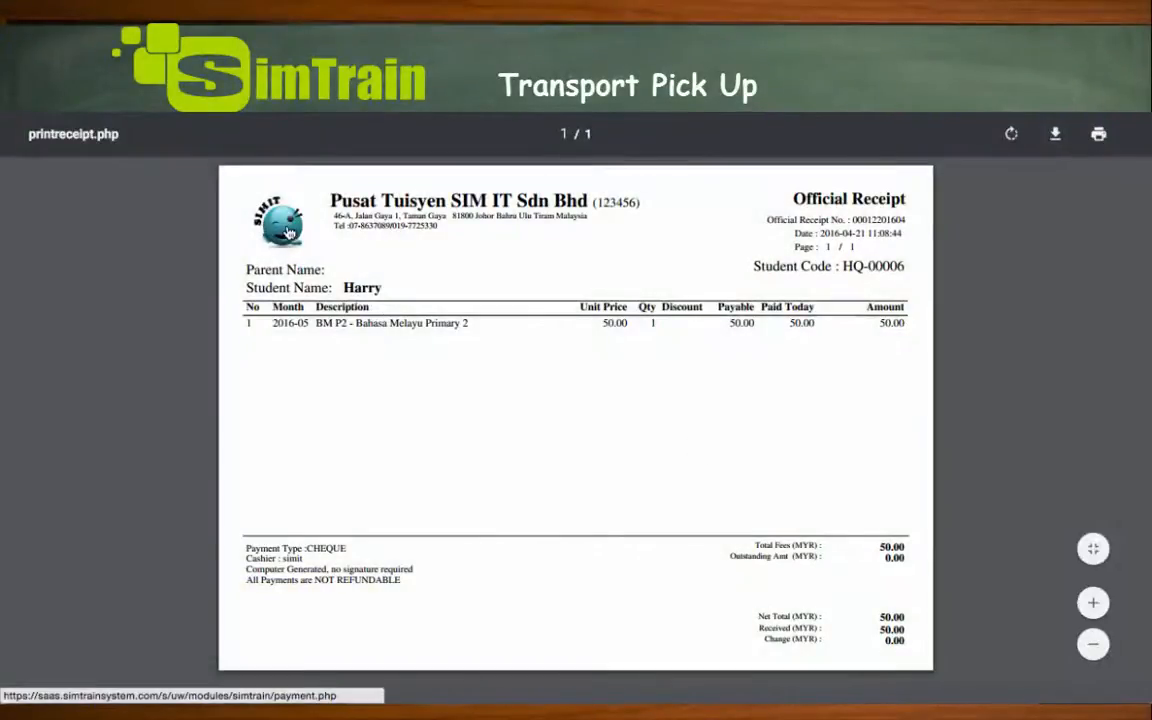
left_click(20, 72)
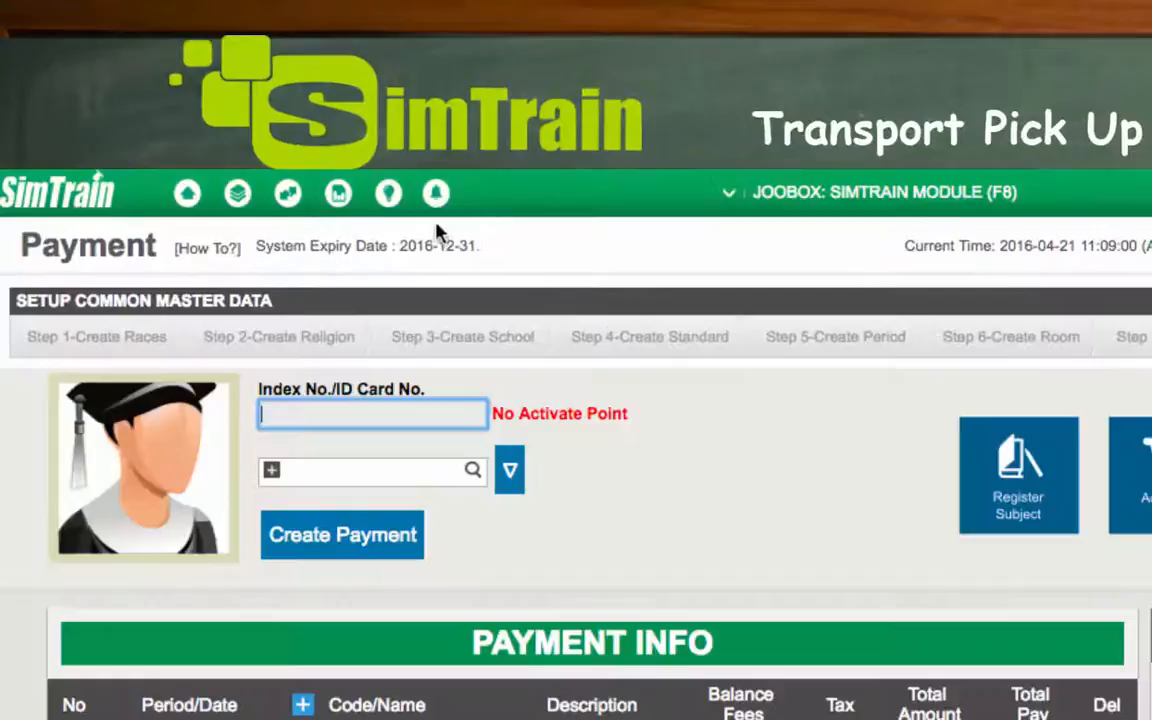
Step: Open the Transport Pick-up List from the management reports and set its date to 2016-05-02
left_click(338, 196)
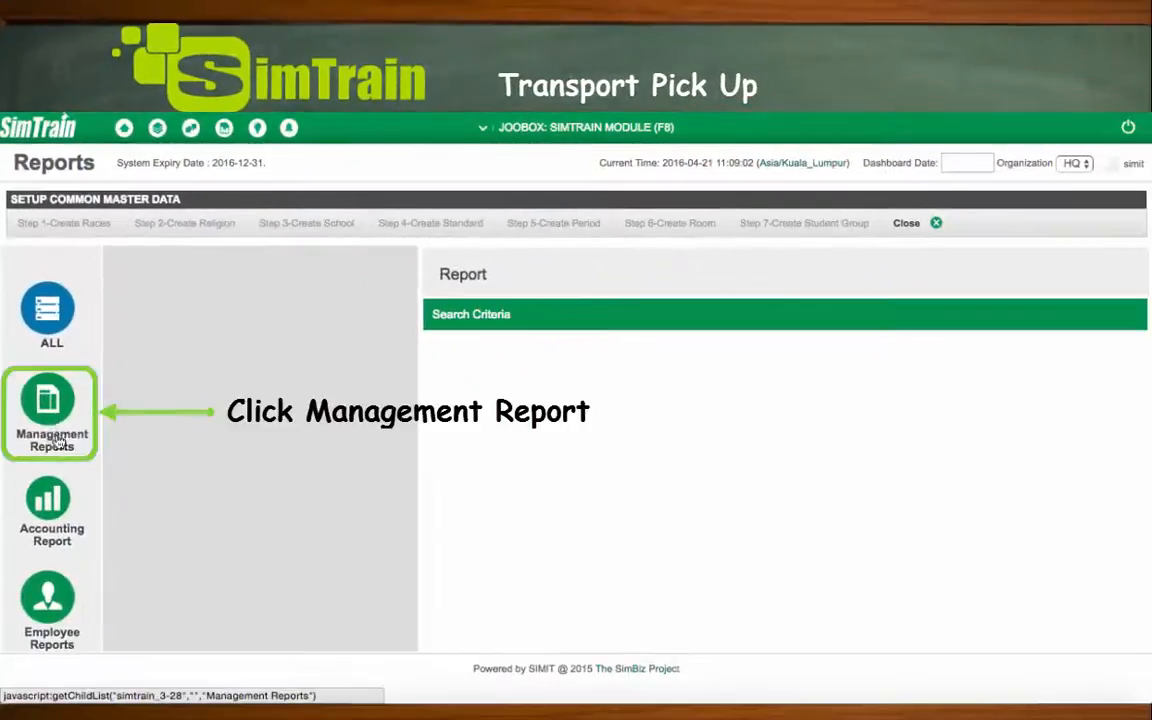
left_click(62, 520)
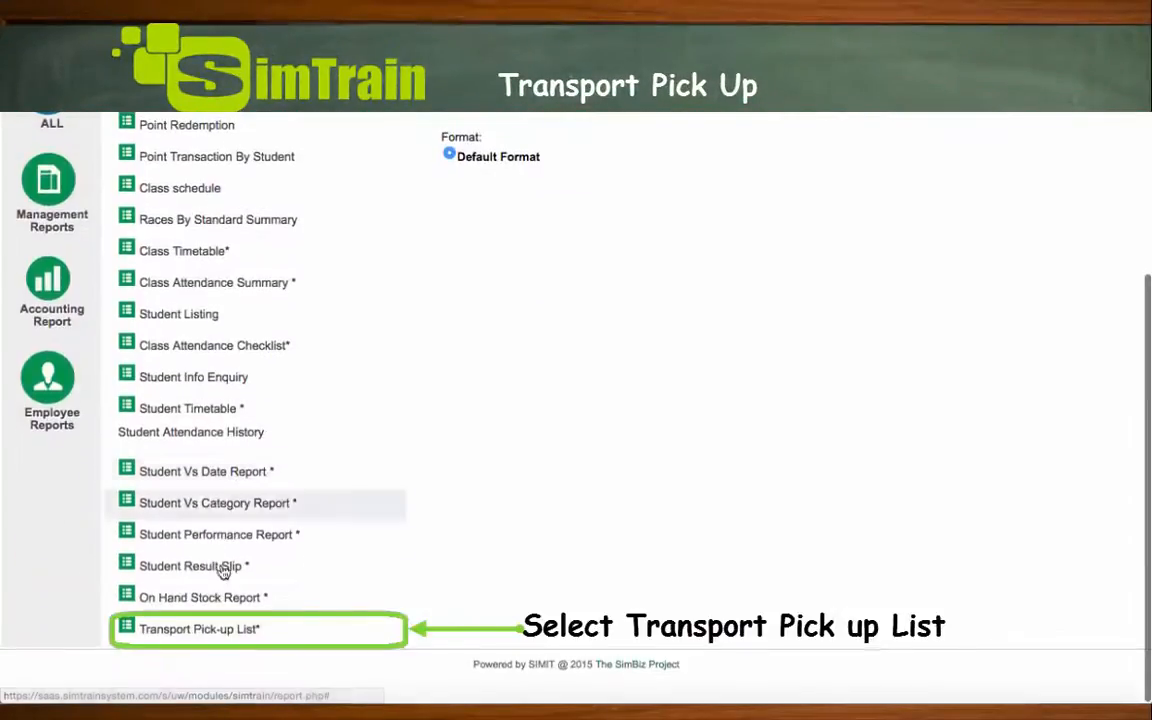
left_click(190, 679)
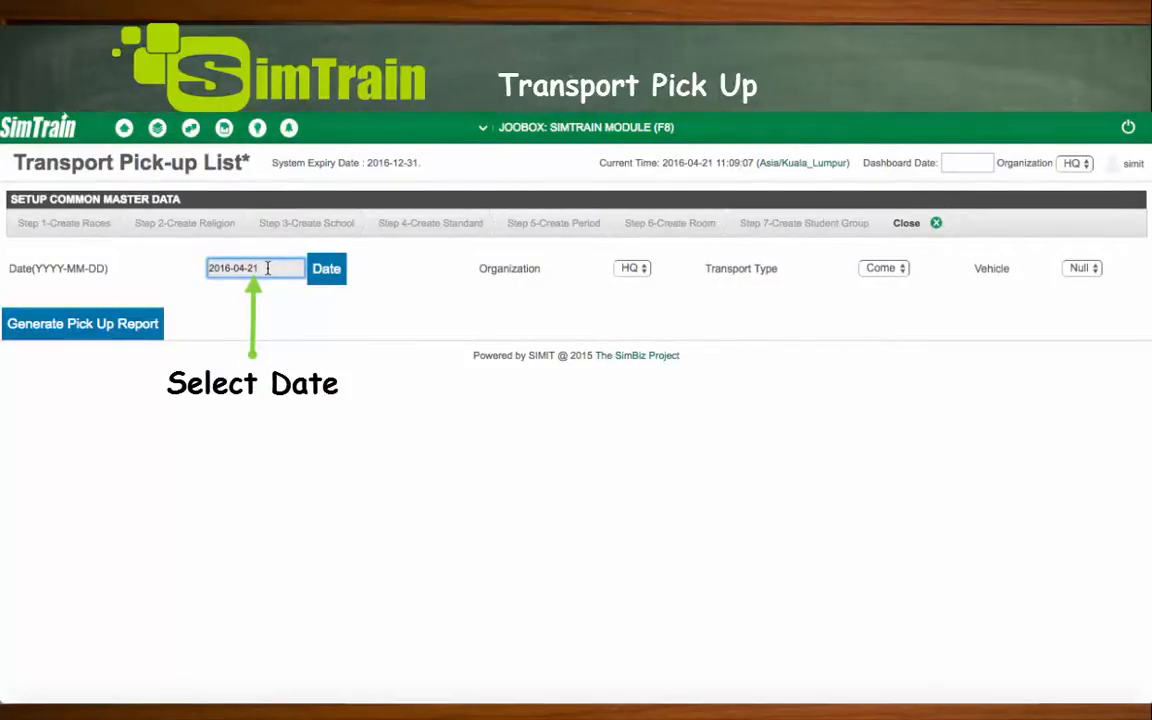
left_click(323, 272)
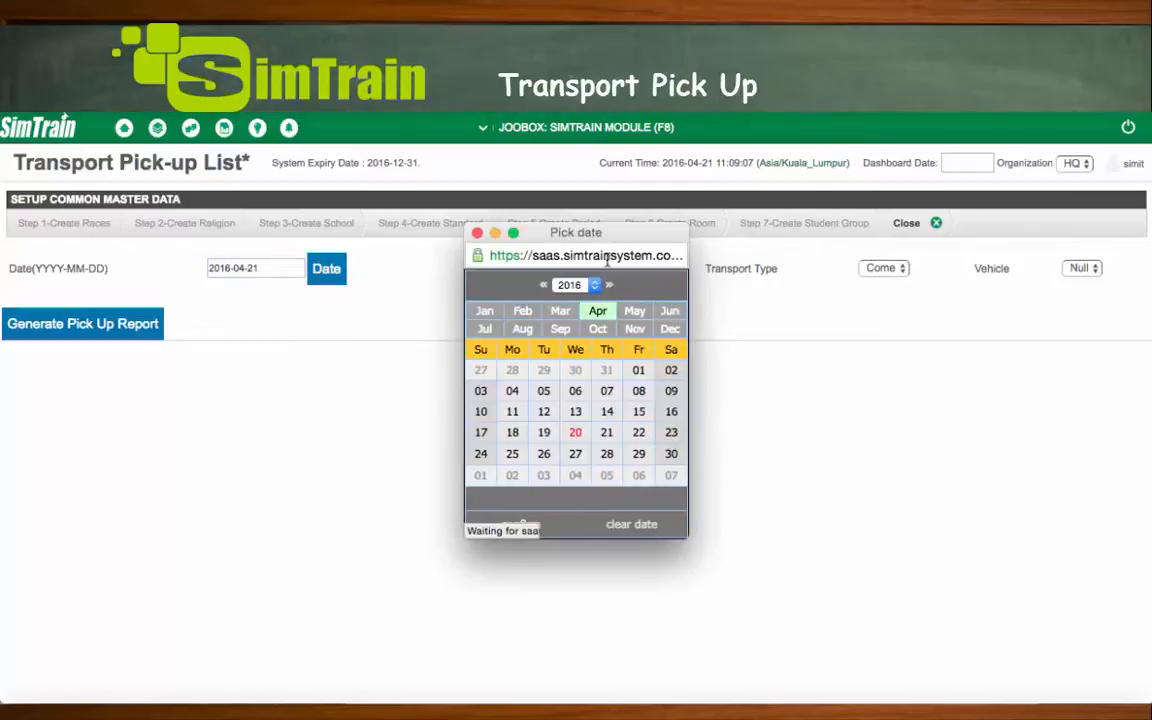
left_click(634, 311)
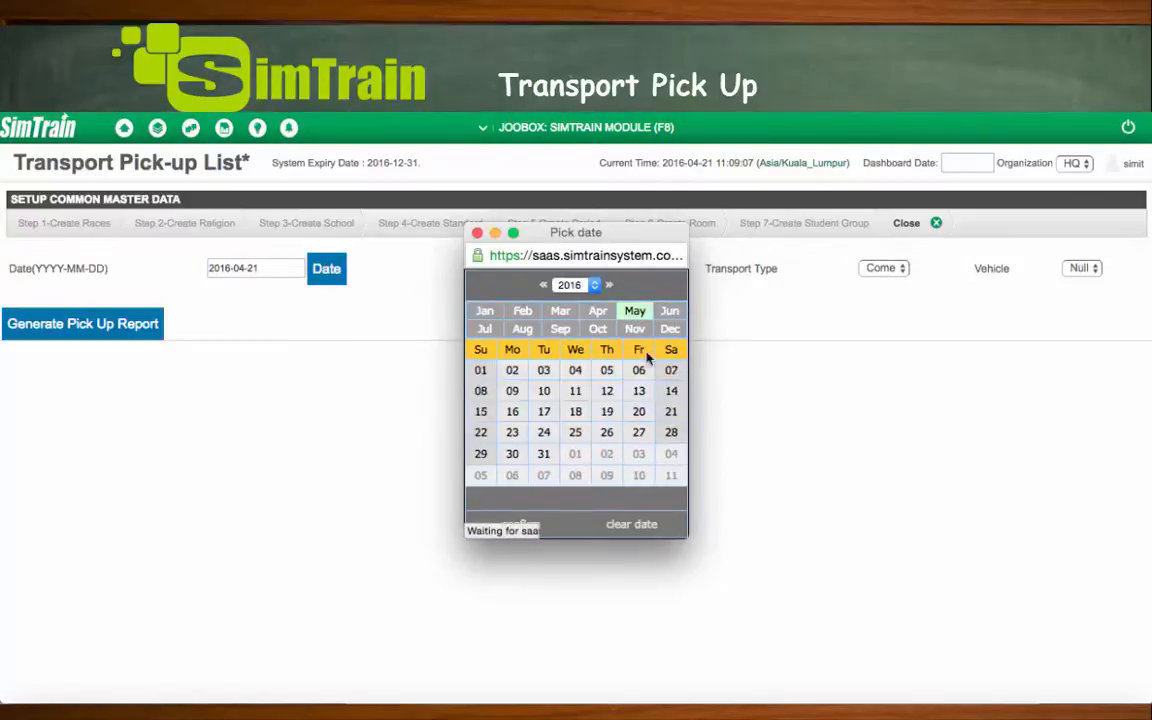
left_click(513, 372)
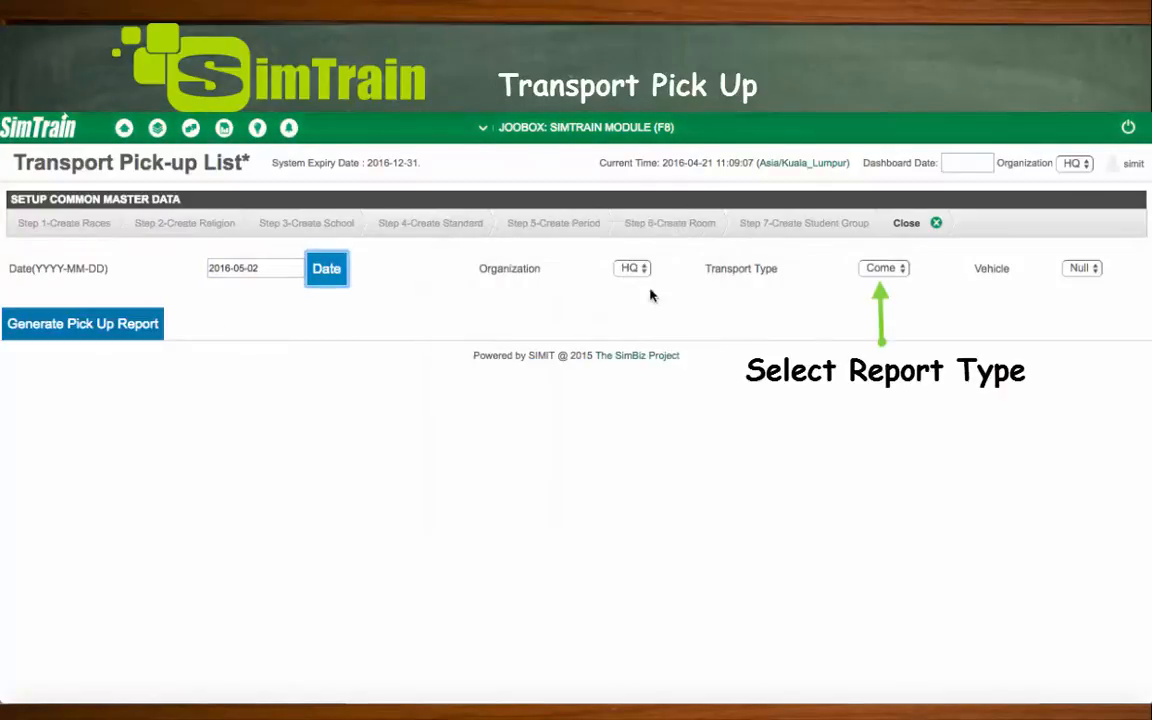
Step: Generate the pick-up report with transport type Both and vehicle Null, and close it after viewing
left_click(885, 270)
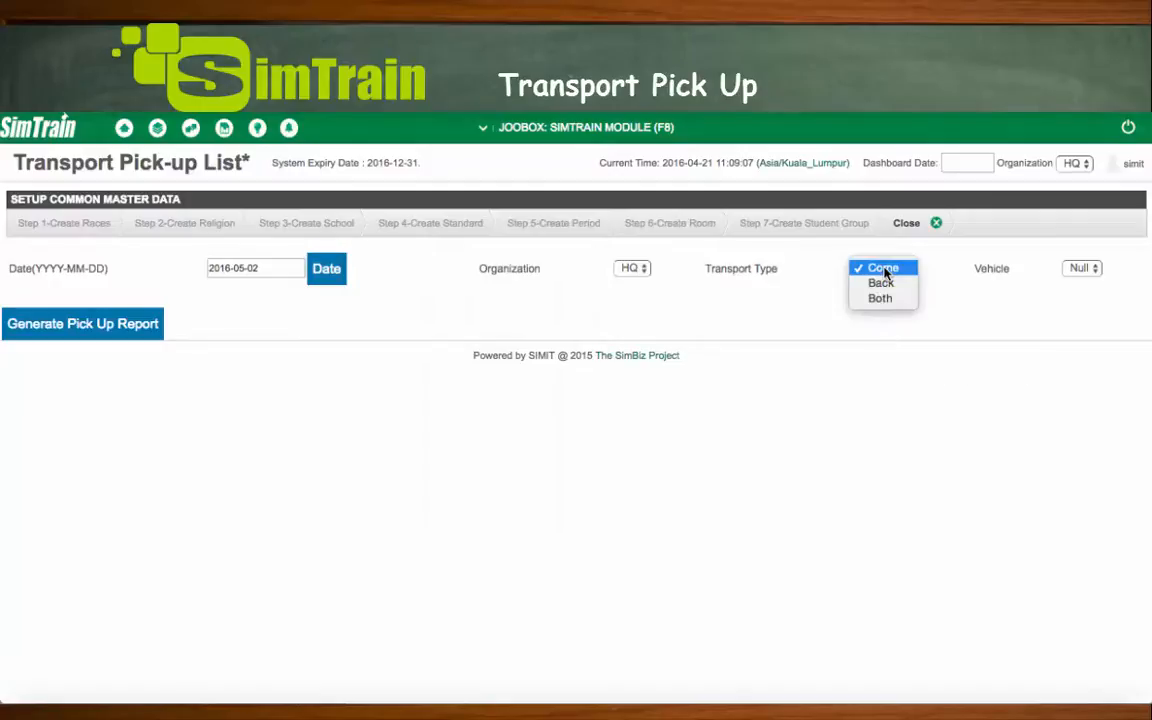
left_click(880, 298)
left_click(1080, 268)
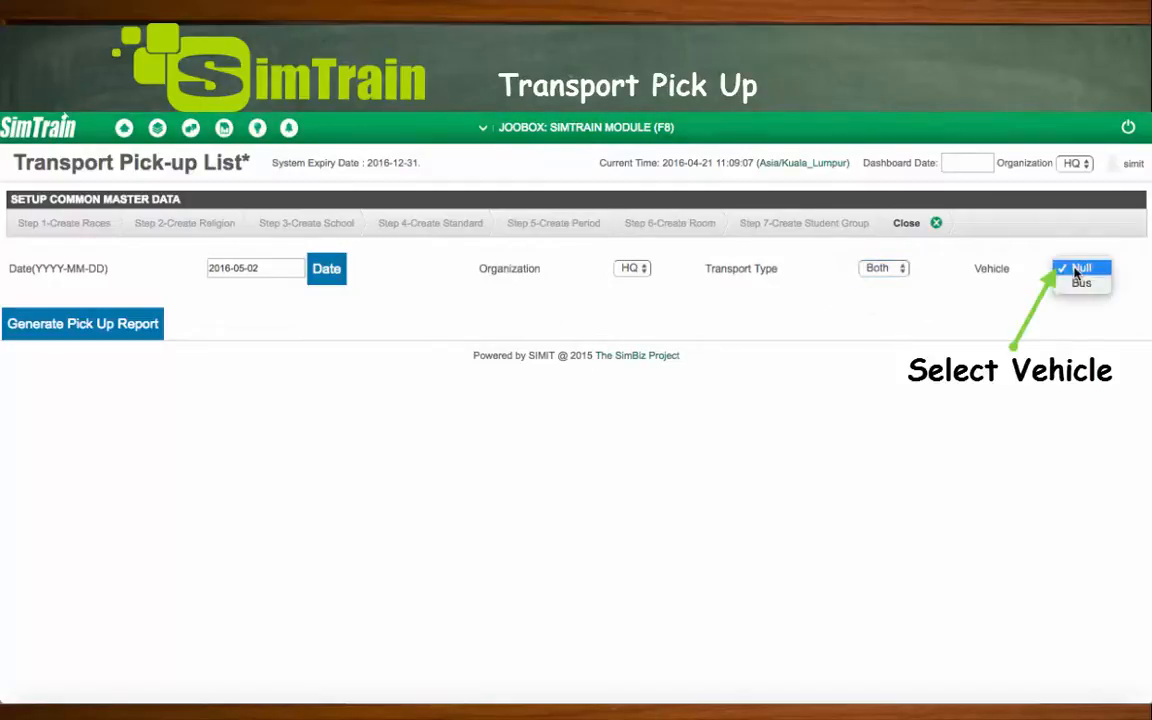
left_click(1081, 286)
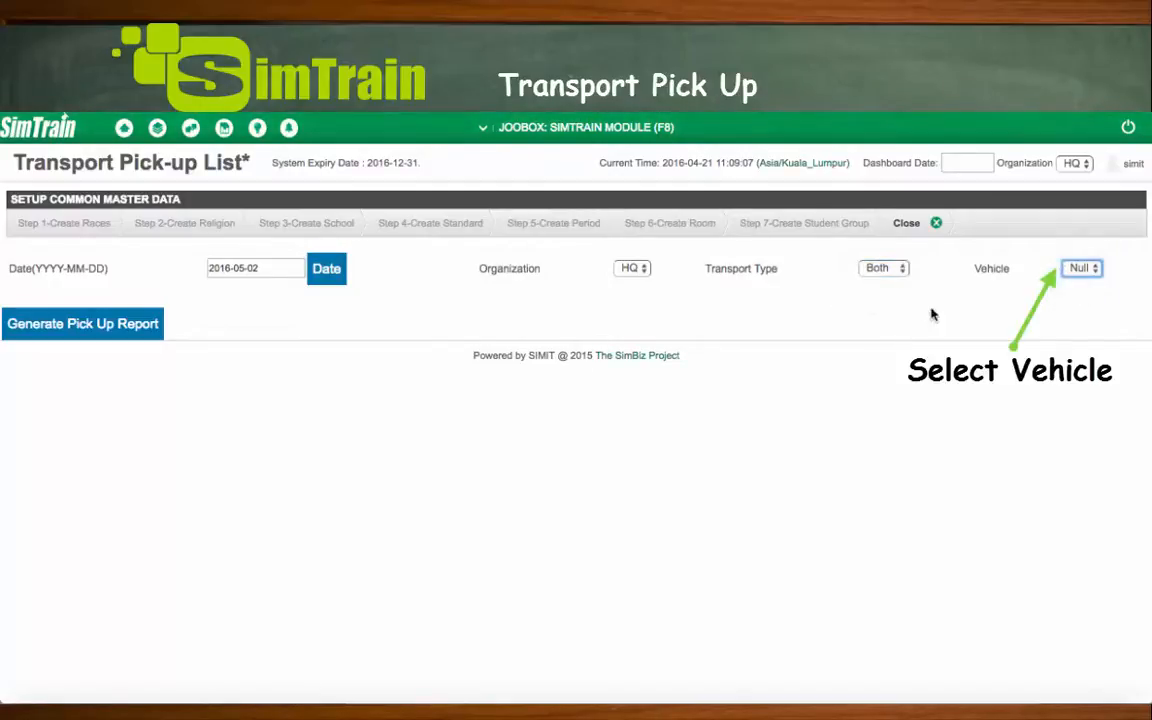
left_click(38, 325)
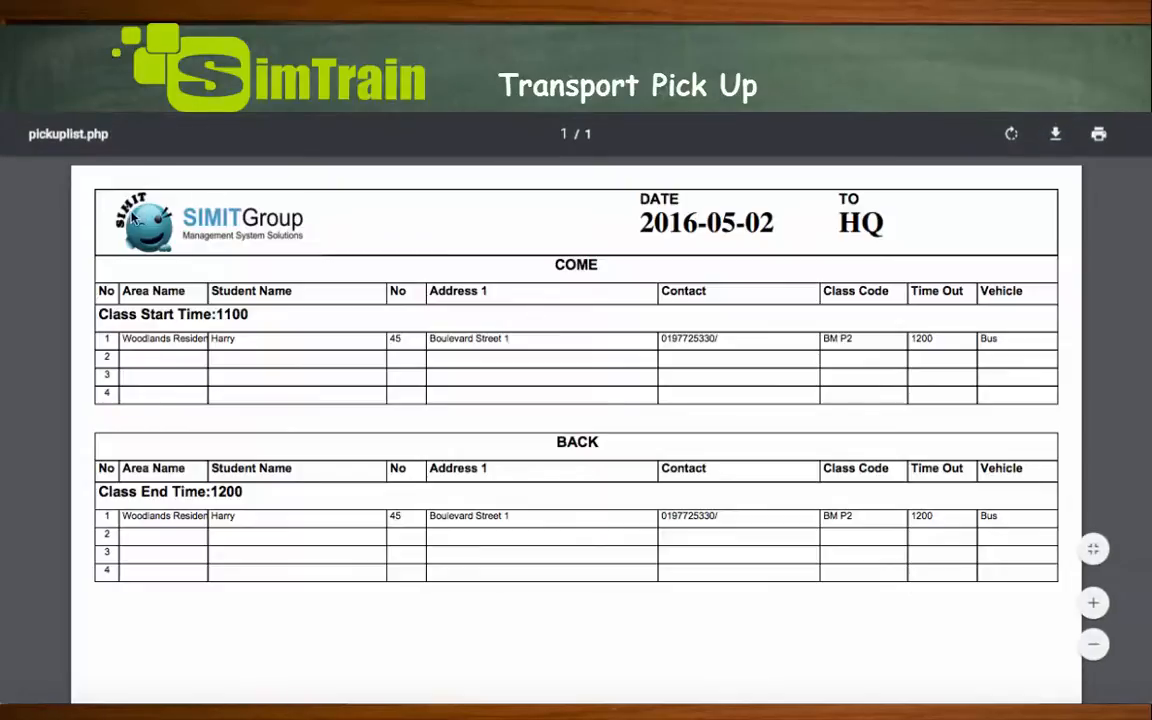
left_click(165, 50)
Step: Find the student in the primary master data by the first letter of the name and open the student's profile
scroll(180, 132, "up", 5)
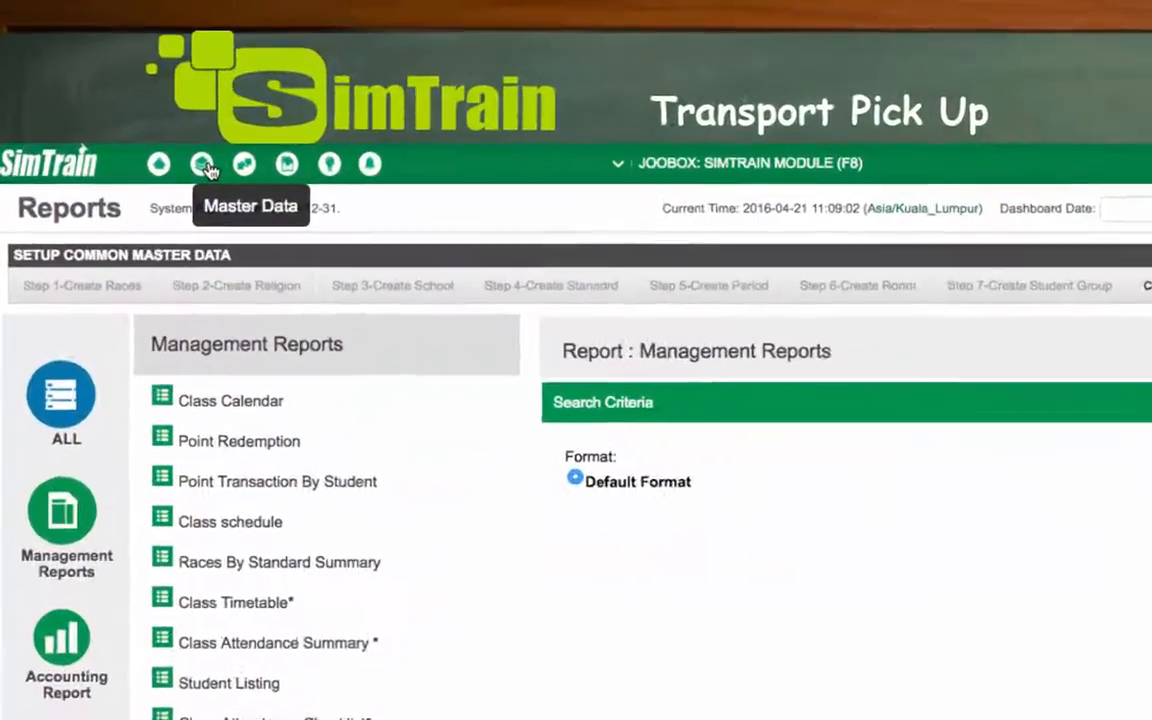
left_click(203, 167)
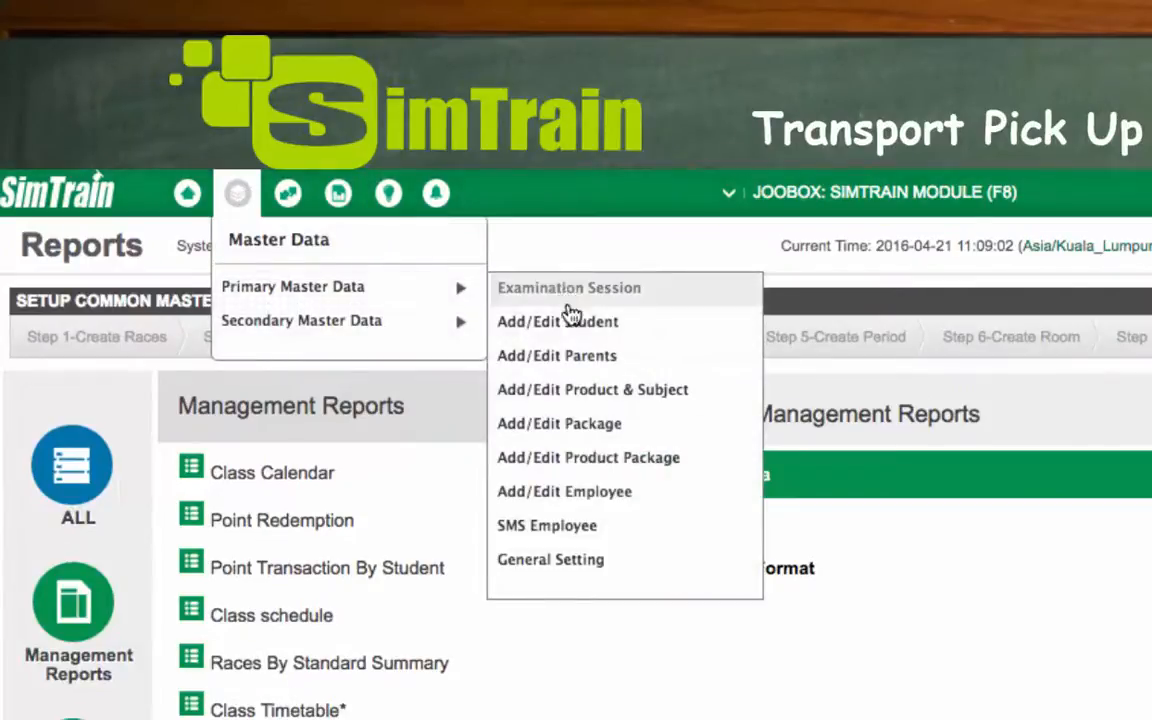
left_click(476, 270)
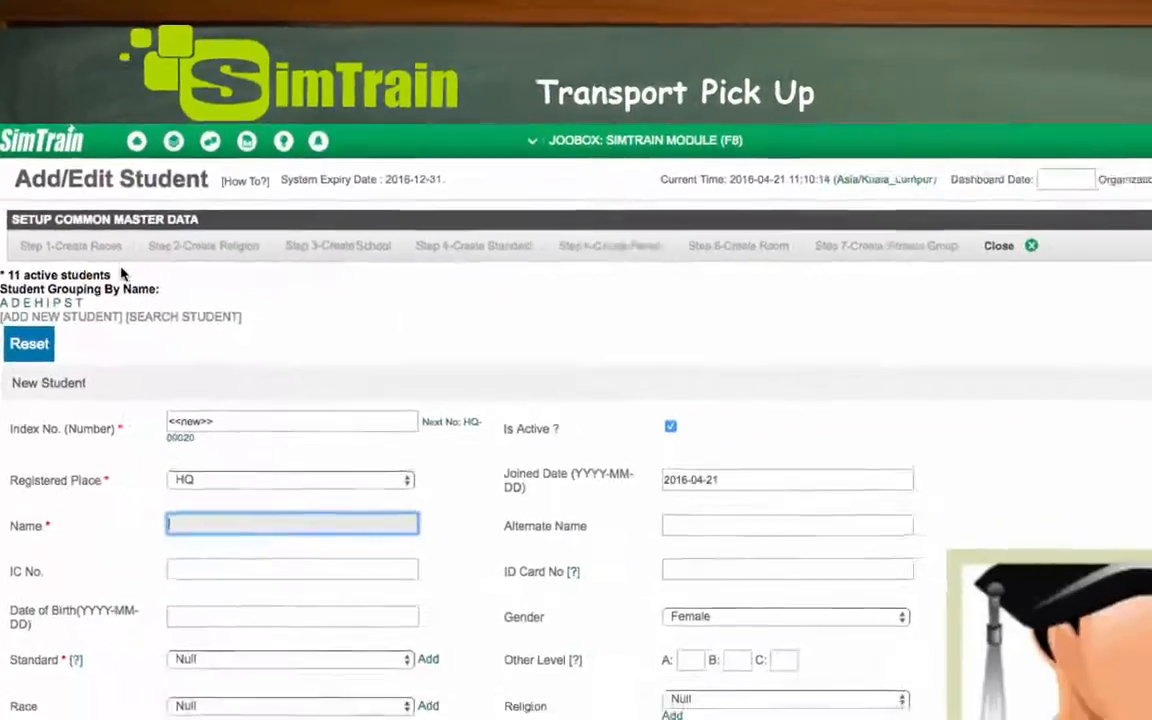
left_click(36, 290)
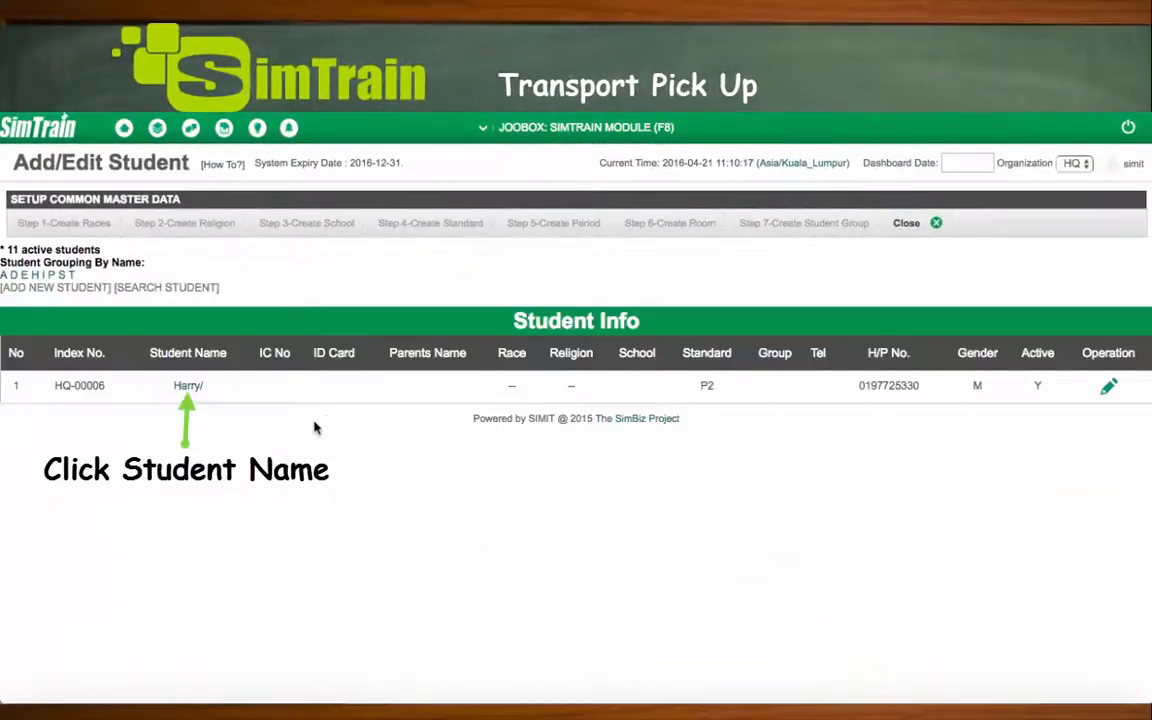
left_click(187, 385)
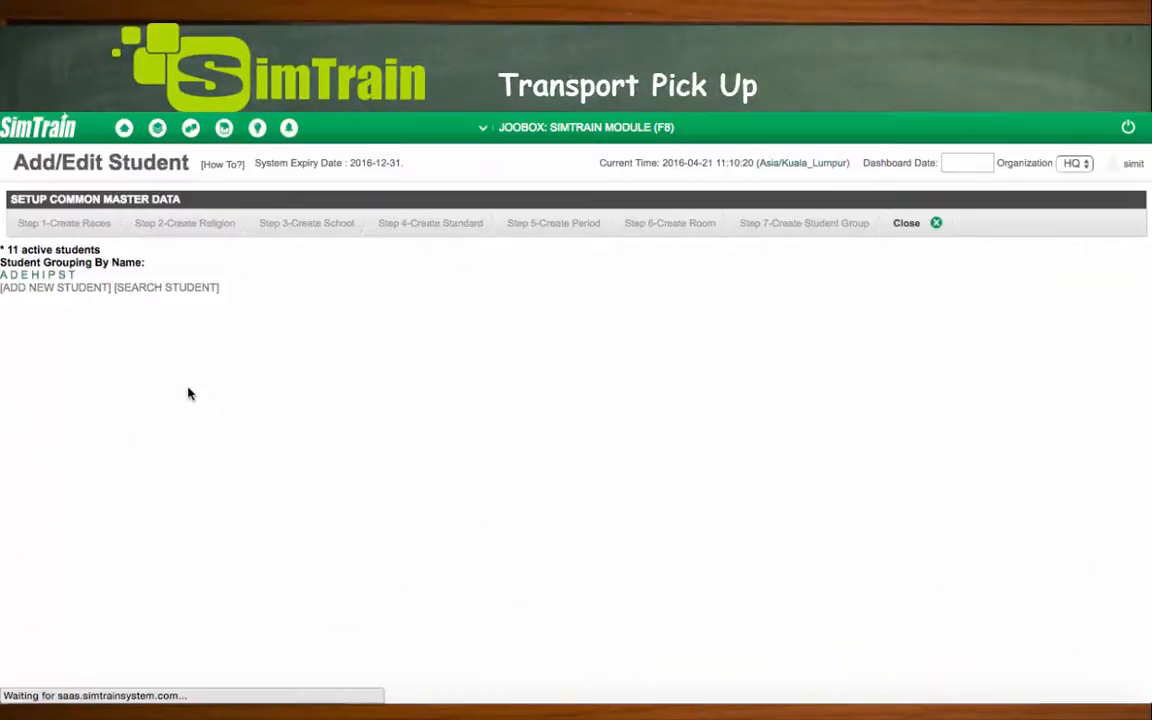
Step: Show the student's active classes and open the class details of ENG P2 to check its registration information
scroll(416, 430, "down", 1)
scroll(413, 430, "down", 2)
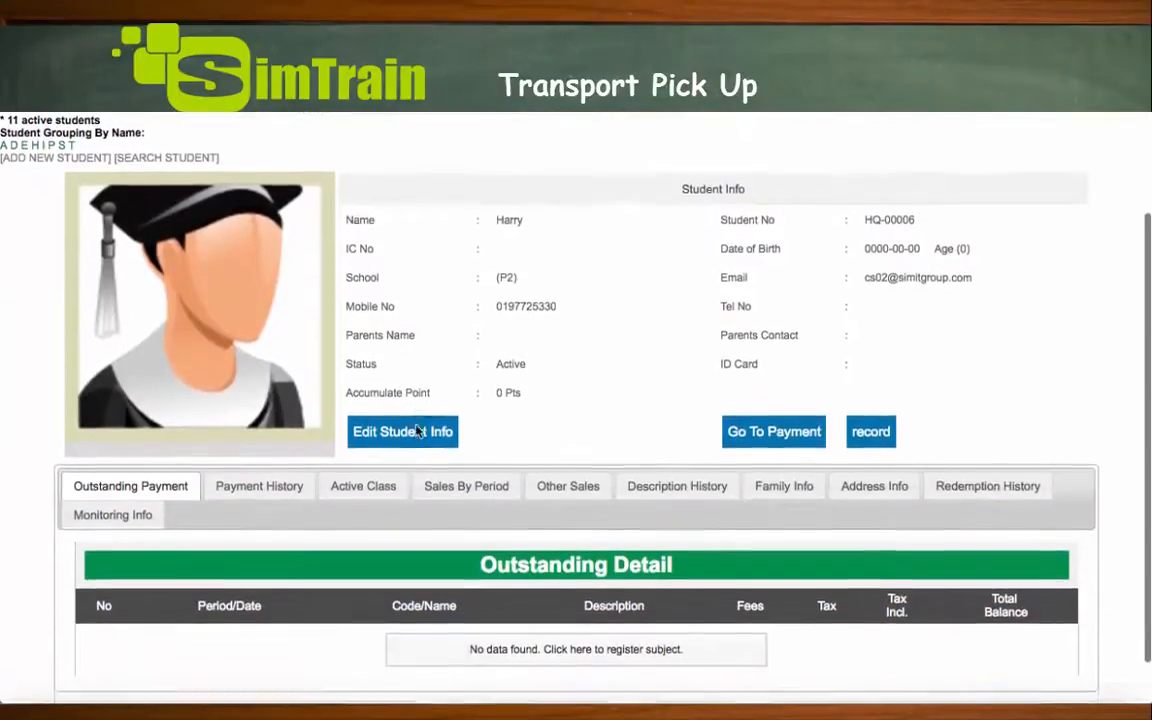
left_click(380, 487)
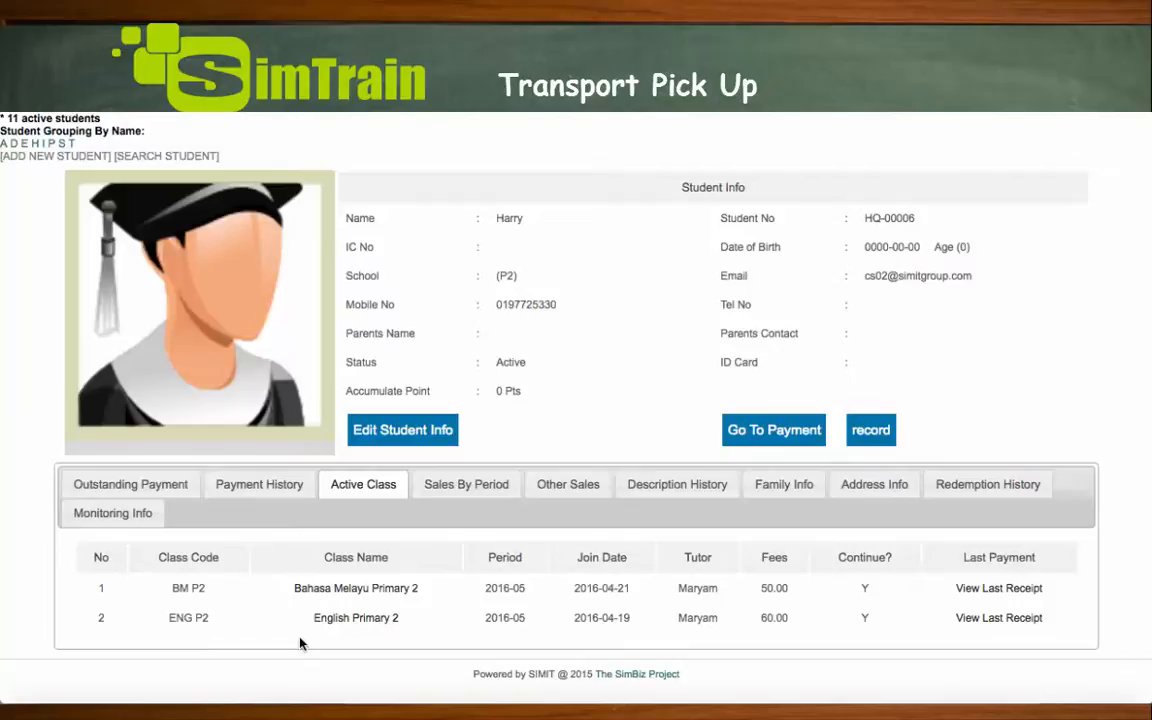
left_click(313, 638)
left_click(190, 618)
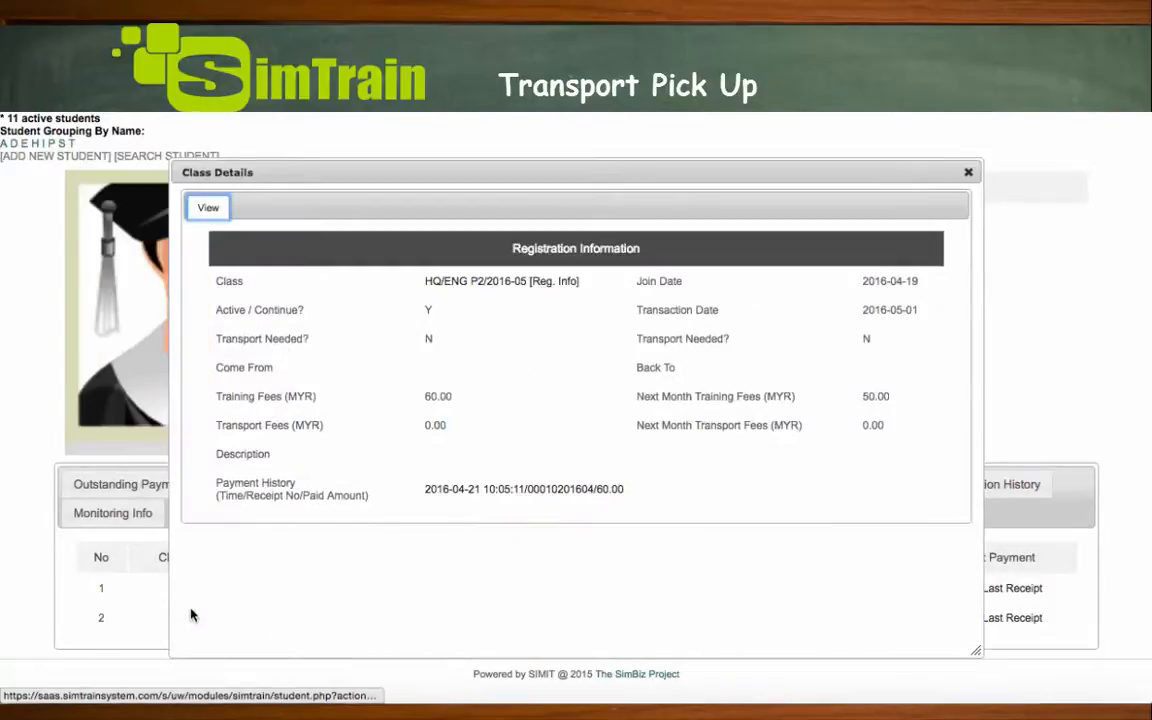
Step: Open the registration info of class HQ/ENG P2/2016-05 for editing and enable both Come and Back transport
left_click(562, 290)
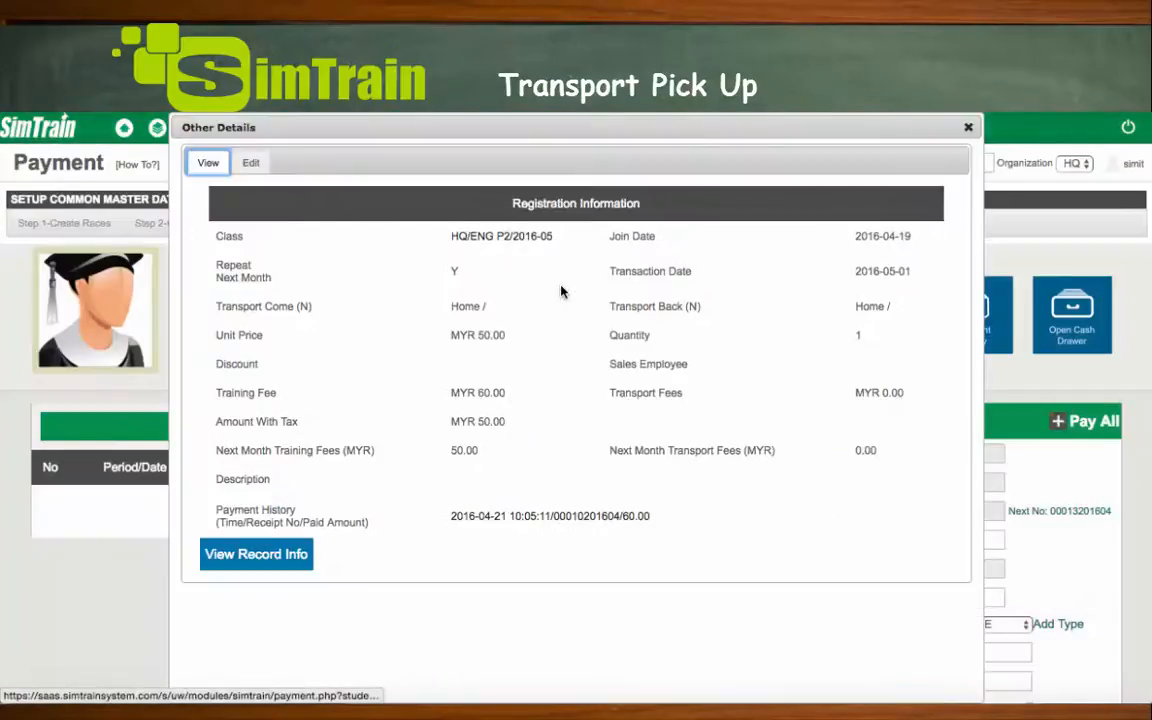
left_click(250, 162)
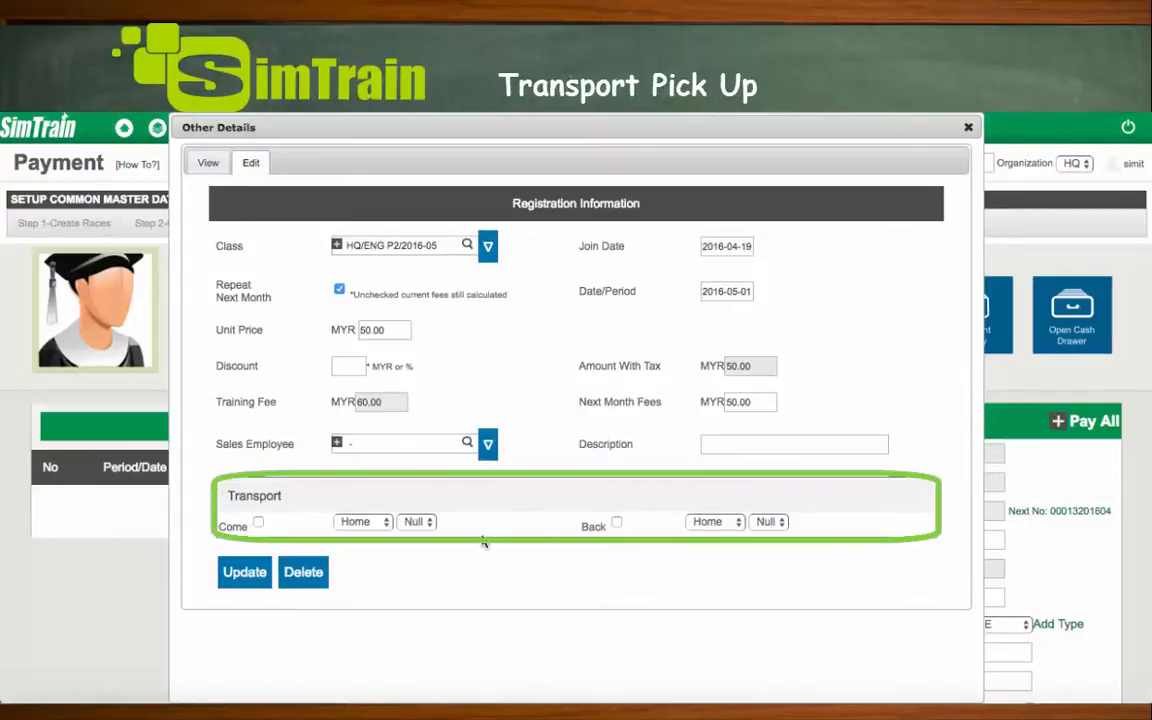
left_click(258, 524)
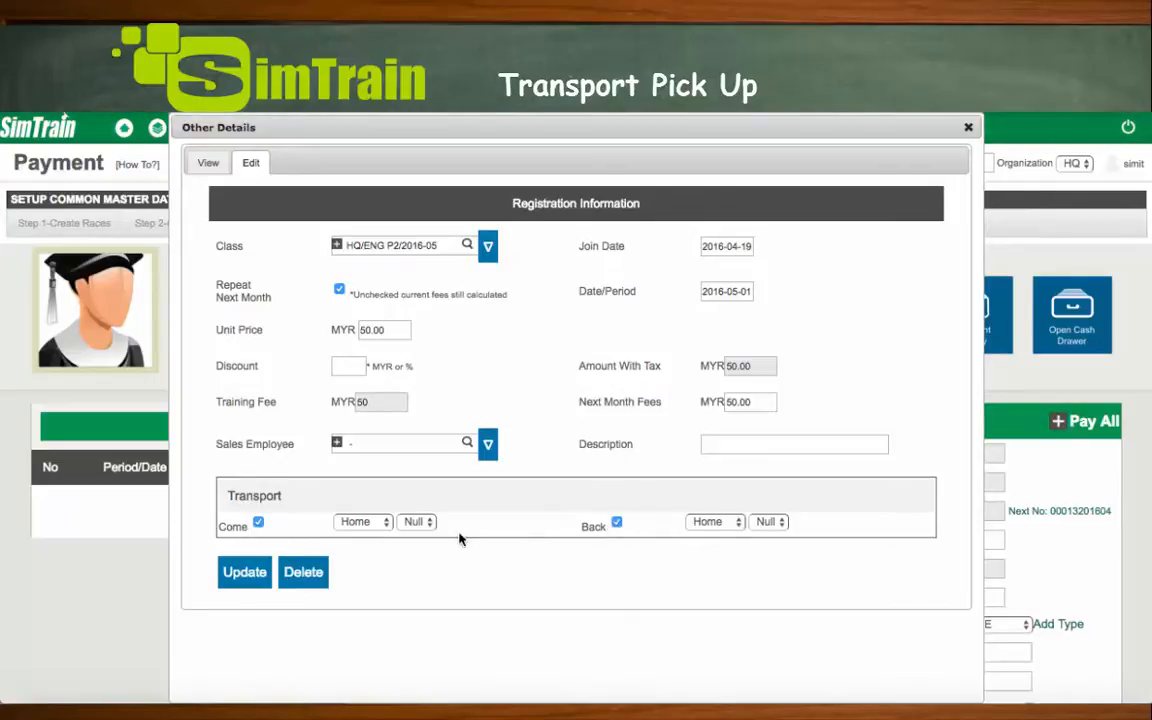
Step: Set the Come and Back transport to Home 2 with vehicle Bus, and update the registration
left_click(362, 521)
left_click(398, 537)
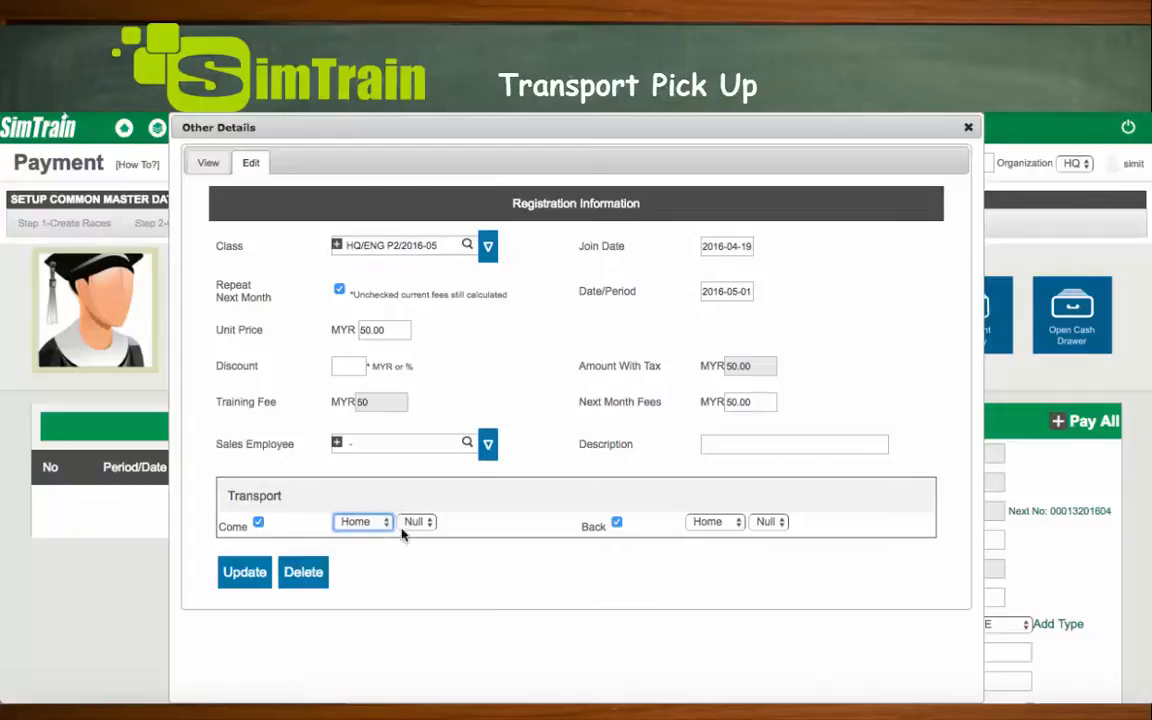
left_click(416, 522)
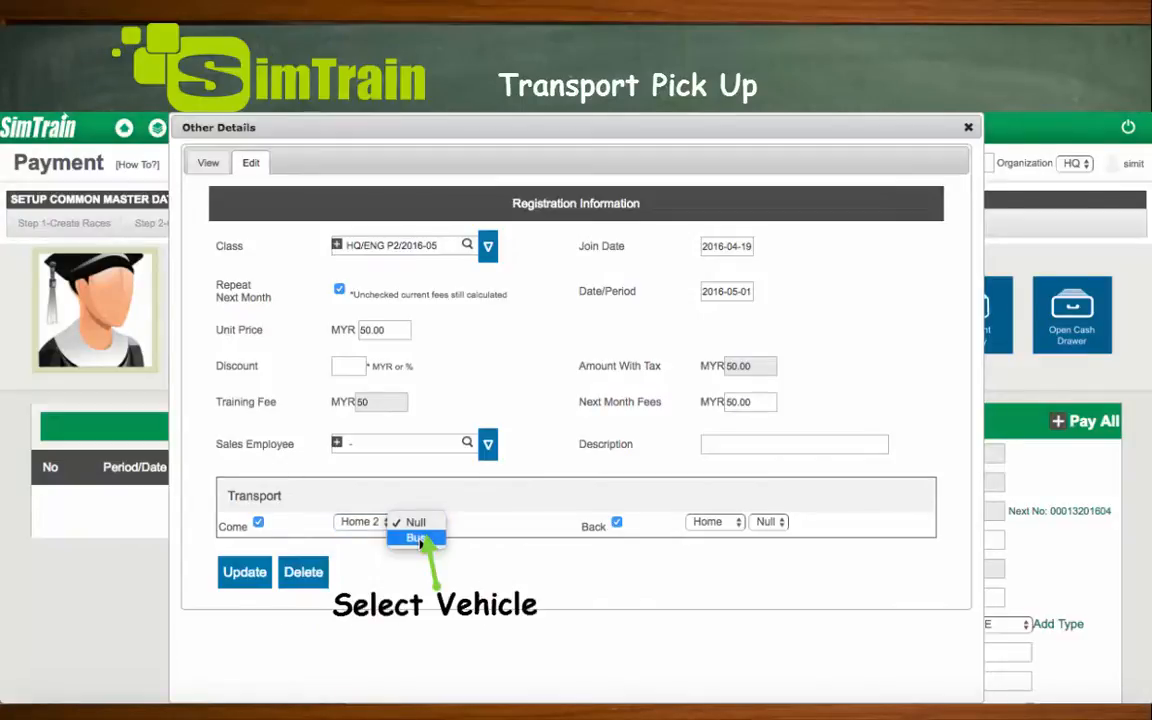
left_click(418, 538)
left_click(712, 521)
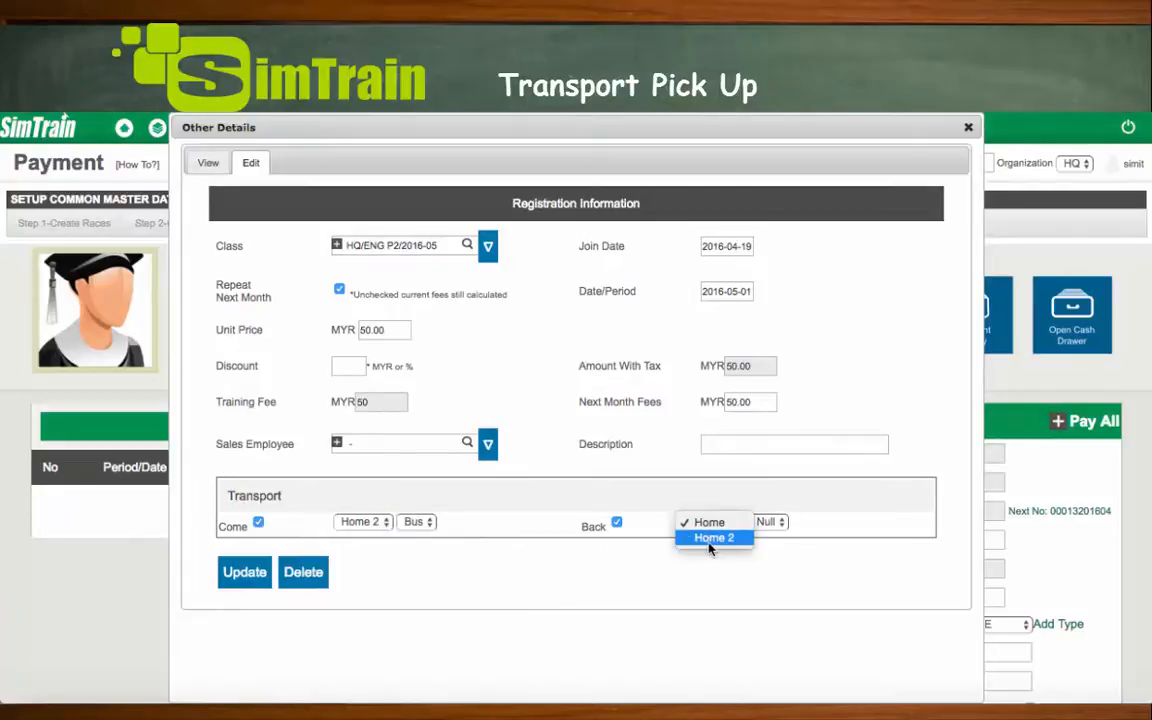
left_click(712, 538)
left_click(769, 522)
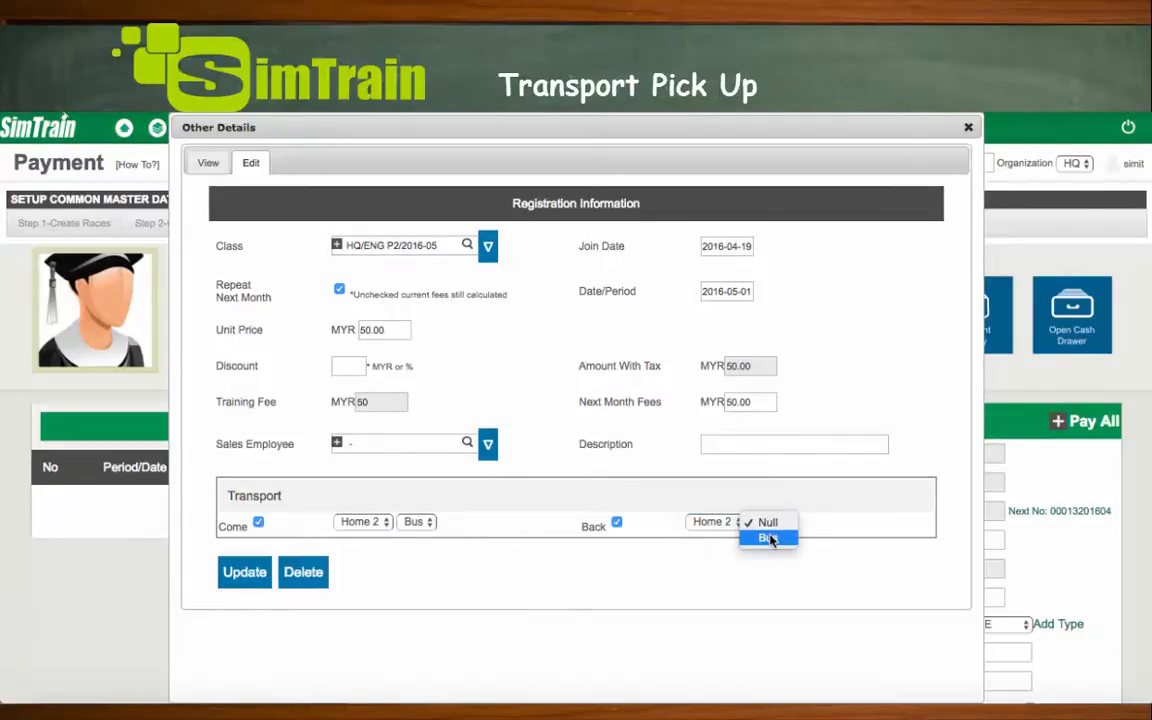
left_click(769, 540)
left_click(244, 572)
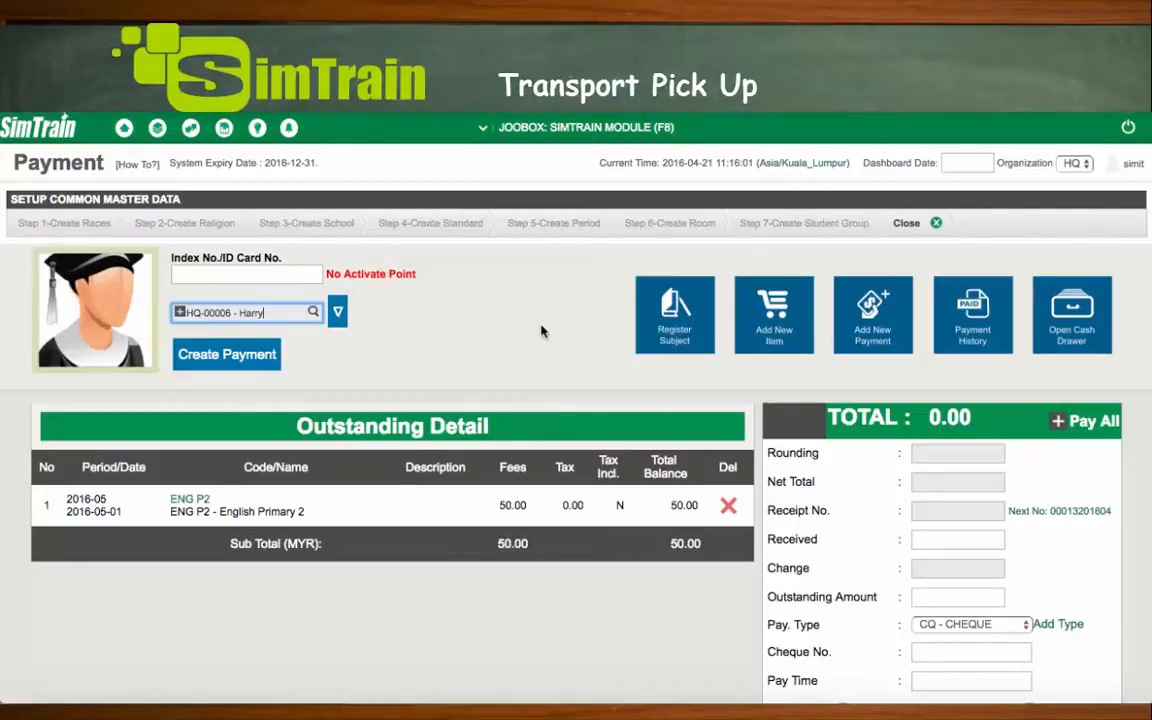
Step: Start a new additional item for the student with TR - Transport Charges as the product
left_click(778, 335)
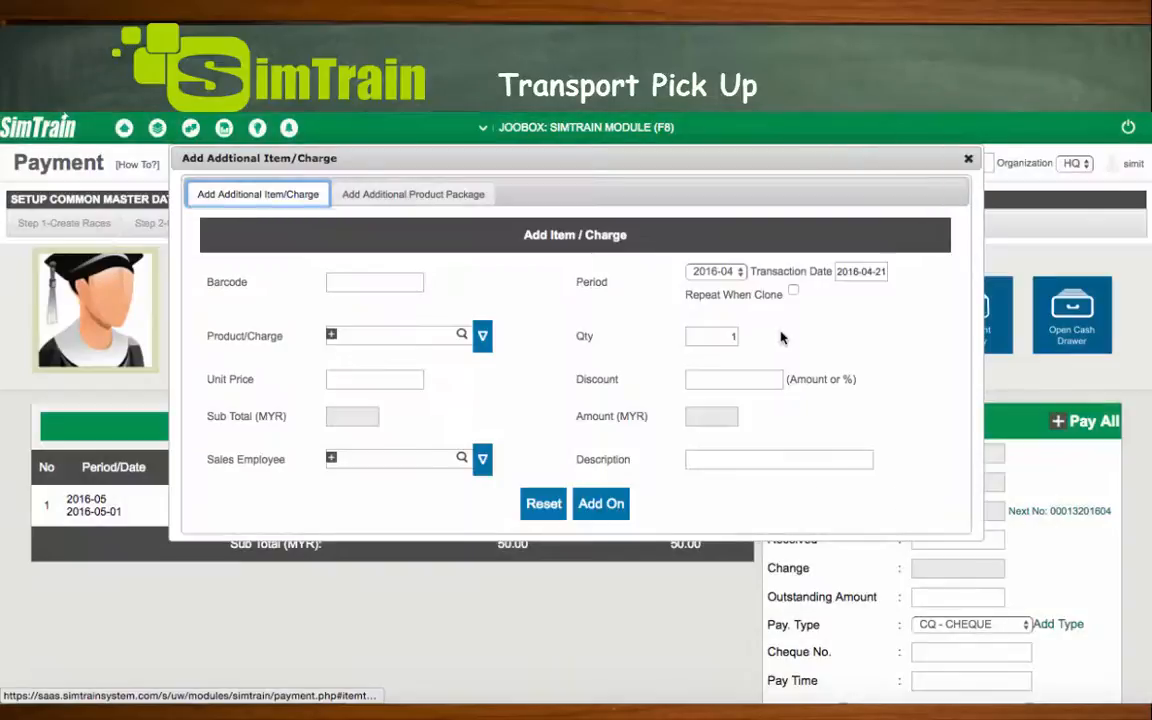
left_click(424, 333)
type("tr")
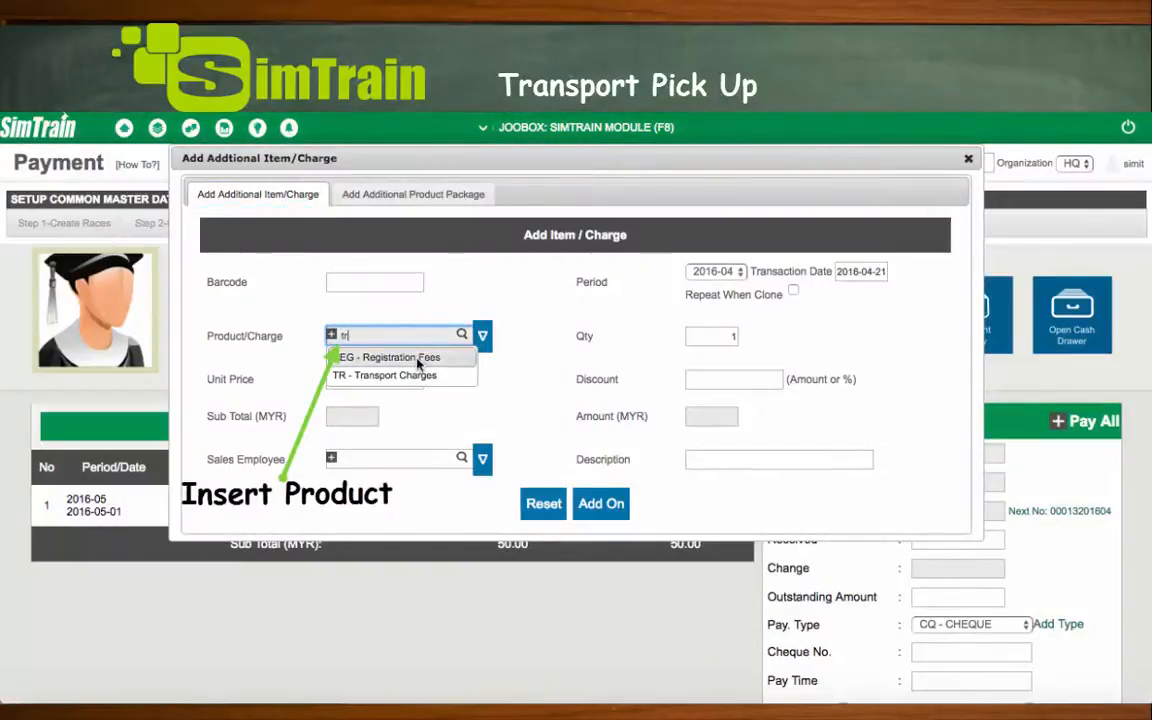
left_click(413, 376)
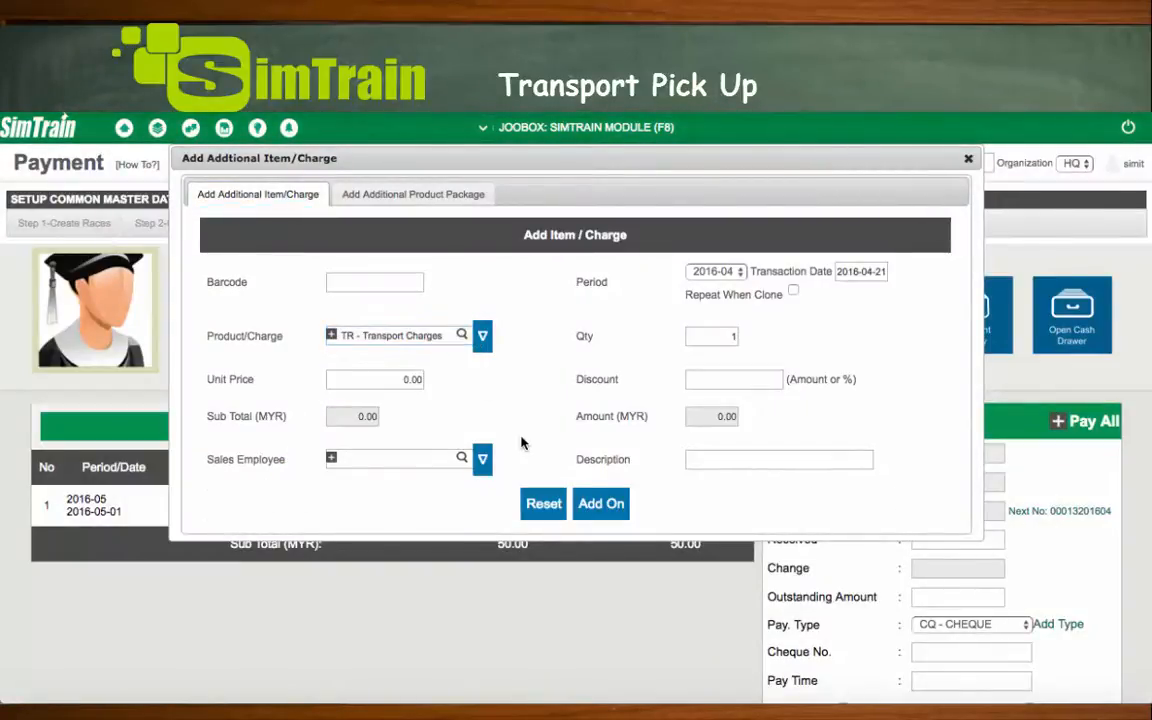
Step: Set the transport charge's period to 2016-05 and its unit price to 50, and add it to the outstanding items
left_click(714, 271)
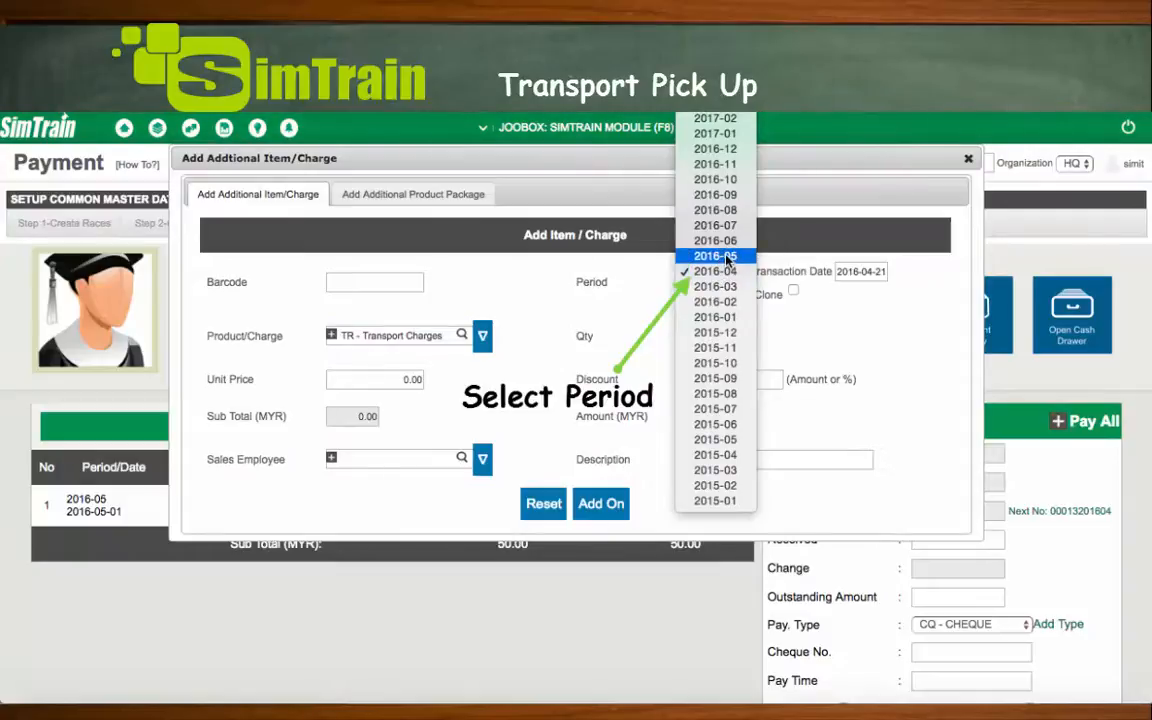
left_click(725, 257)
left_click(373, 381)
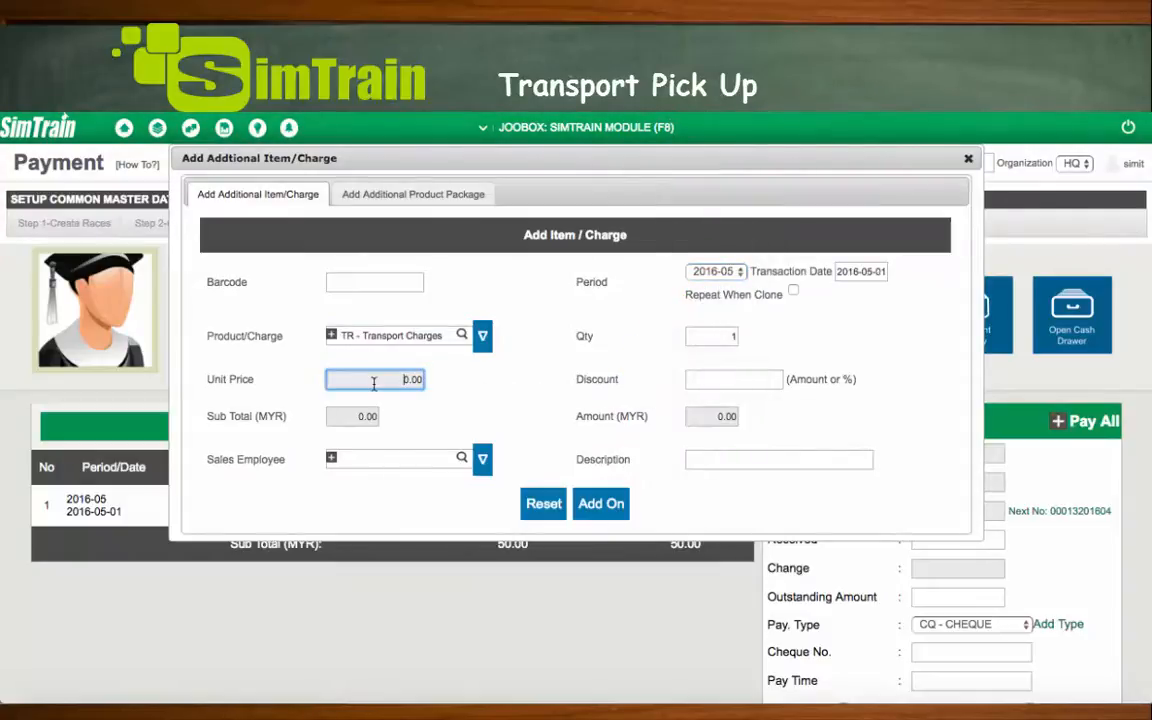
type("5")
left_click(601, 503)
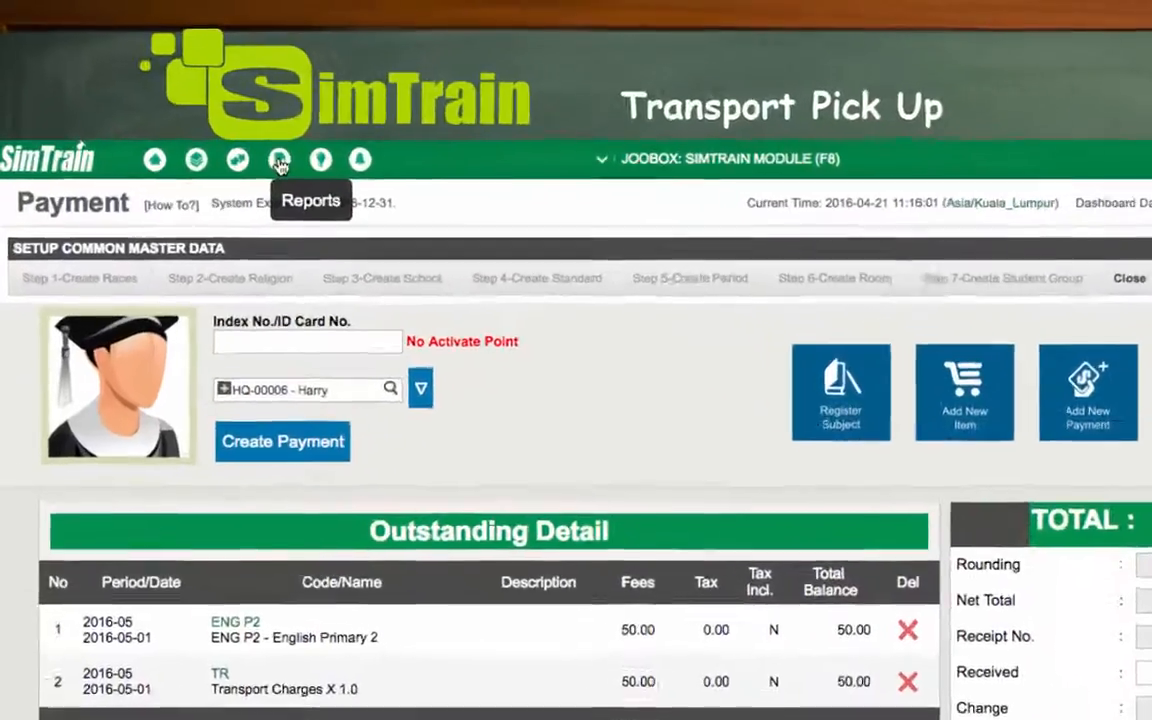
Step: Open the Reports page from the student's payment screen
left_click(224, 129)
left_click(362, 211)
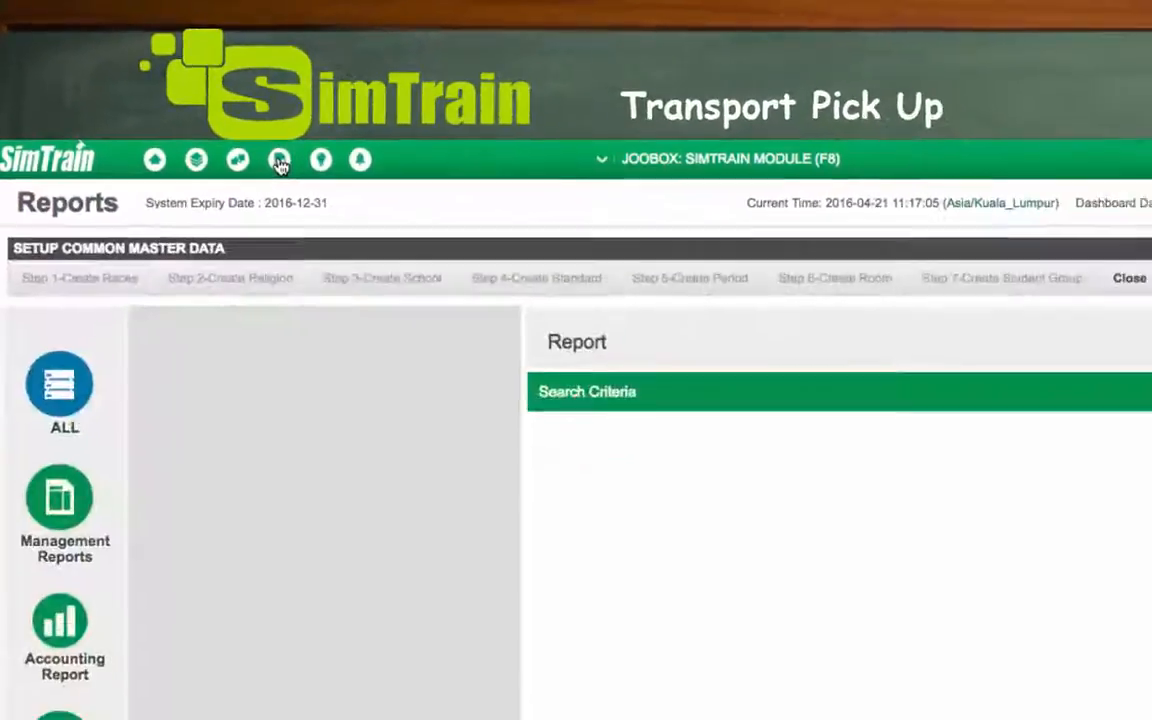